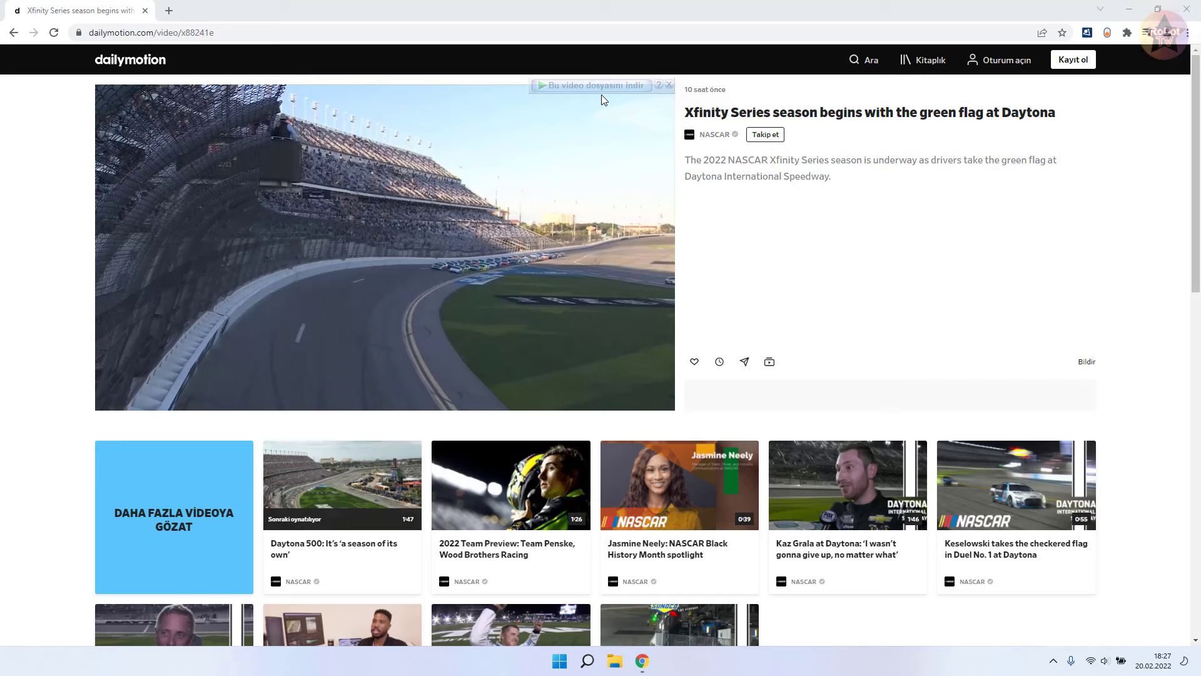
Open the IDM Integration Module page of the Chrome Web Store in a new tab, using its address from the clipboard history
{"action": "left_click", "coordinate": [763, 275]}
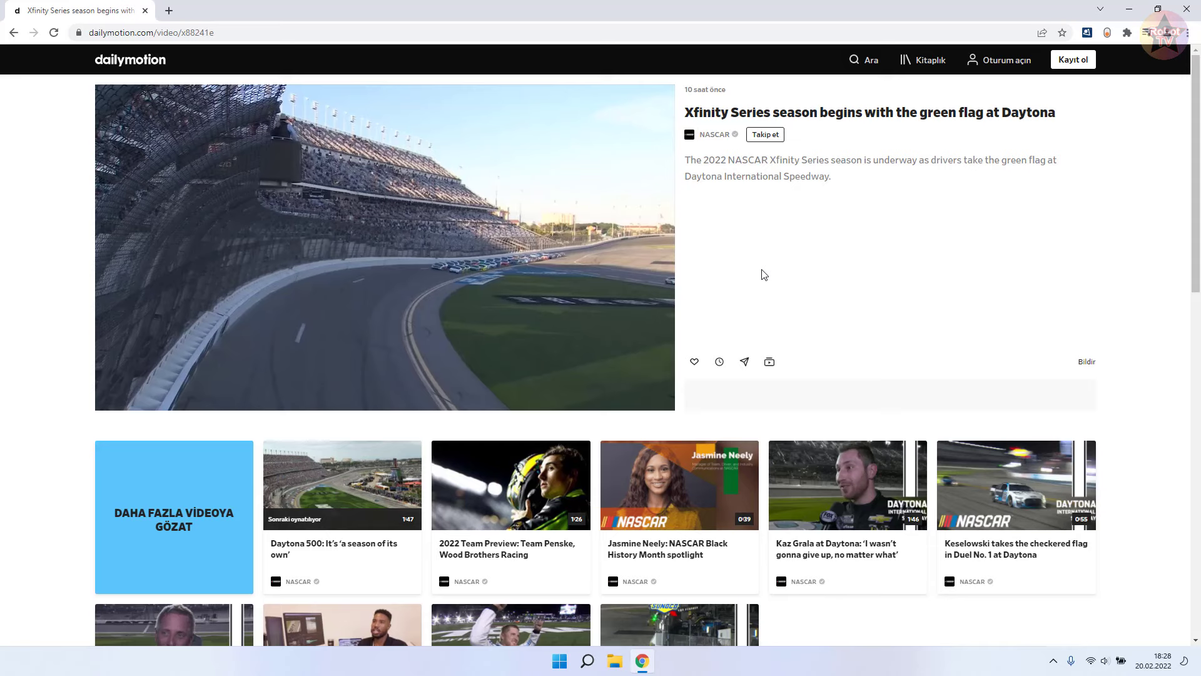
{"action": "left_click", "coordinate": [169, 11]}
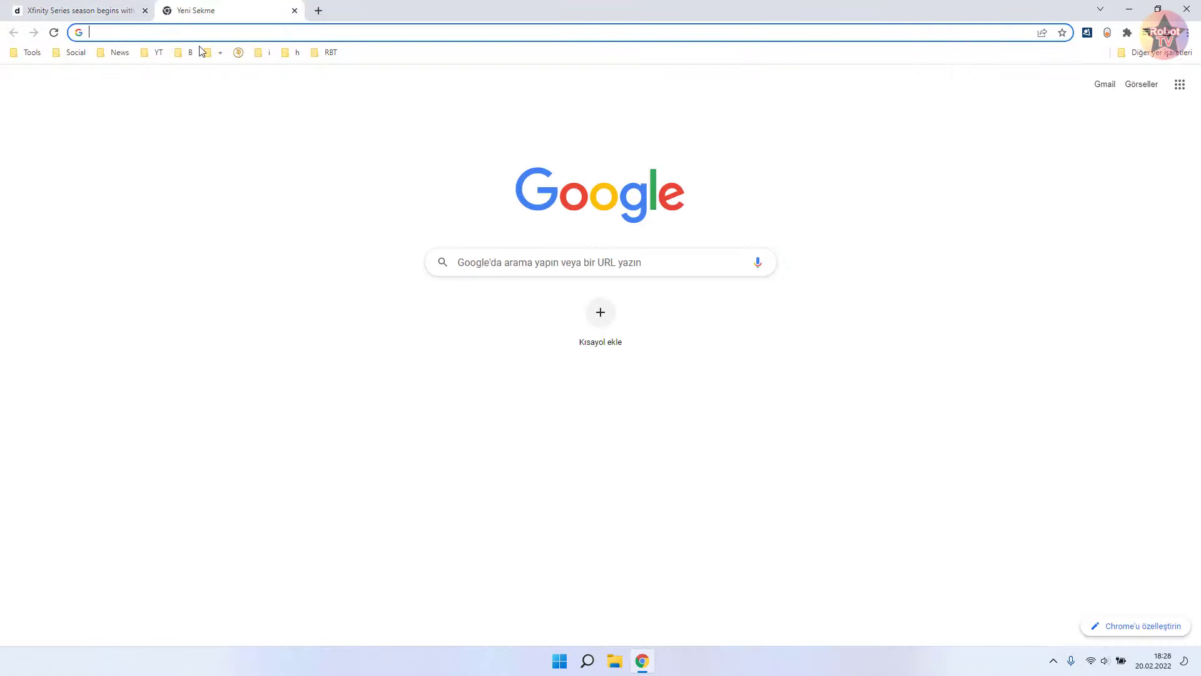
{"action": "key", "text": "super+v"}
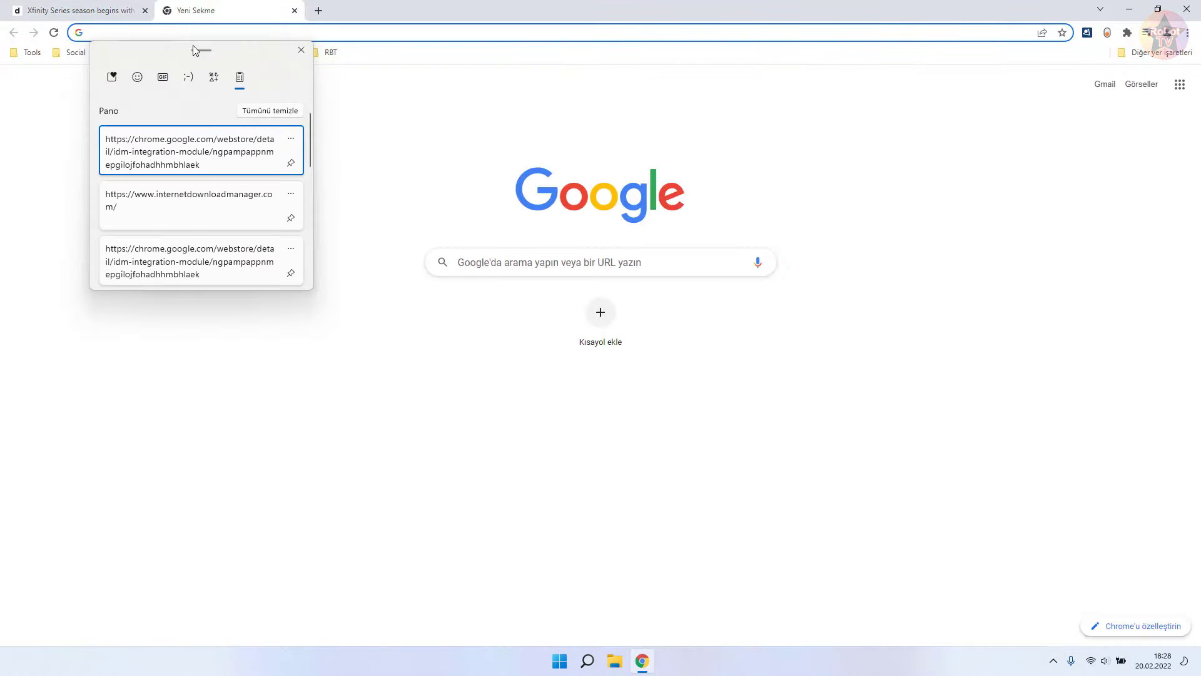
{"action": "left_click", "coordinate": [206, 161]}
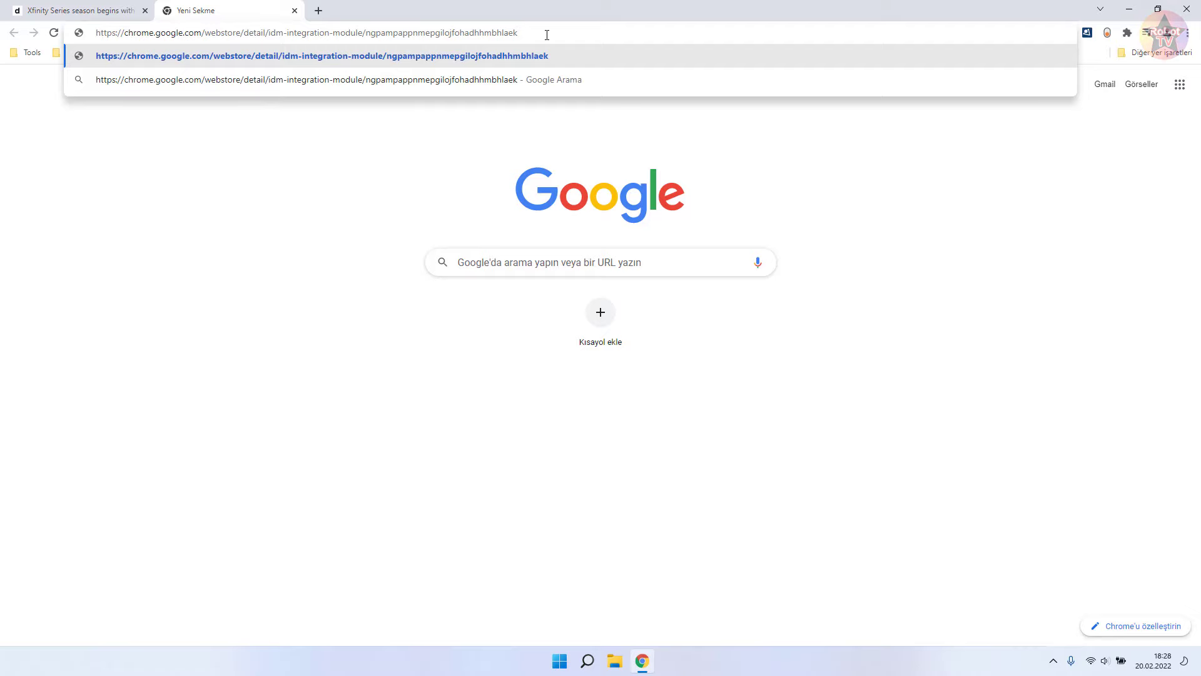
{"action": "key", "text": "Return"}
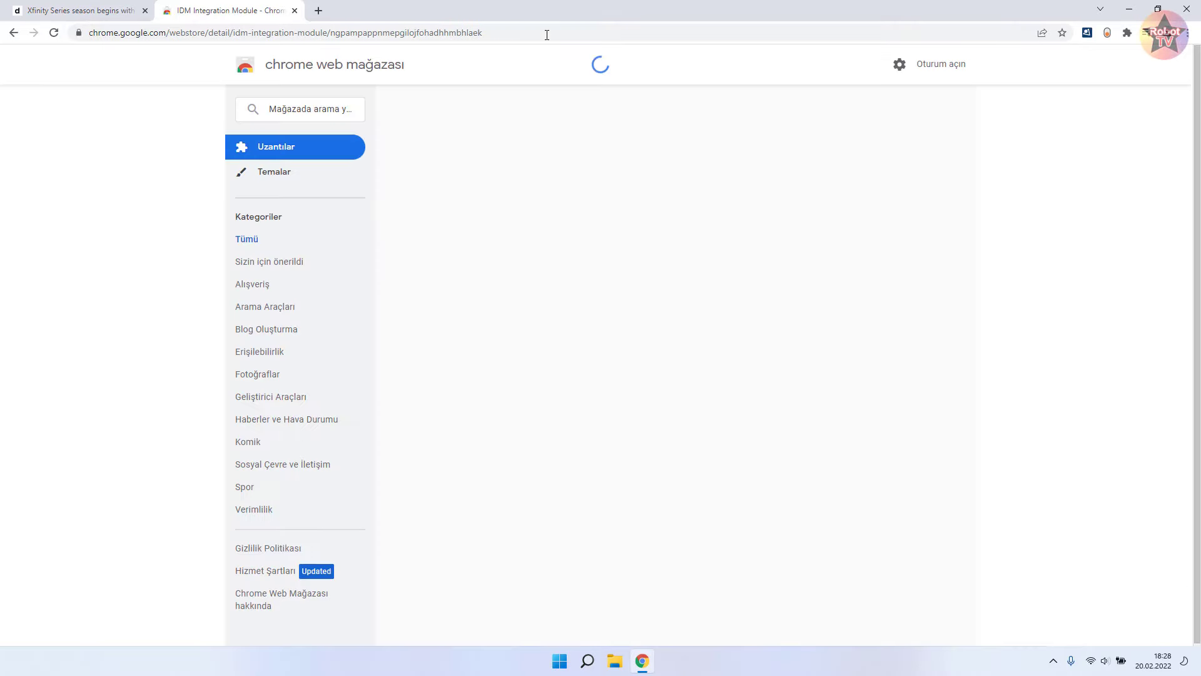
Add the IDM Integration Module extension to Chrome, then close the store page and the browser
{"action": "left_click", "coordinate": [860, 159]}
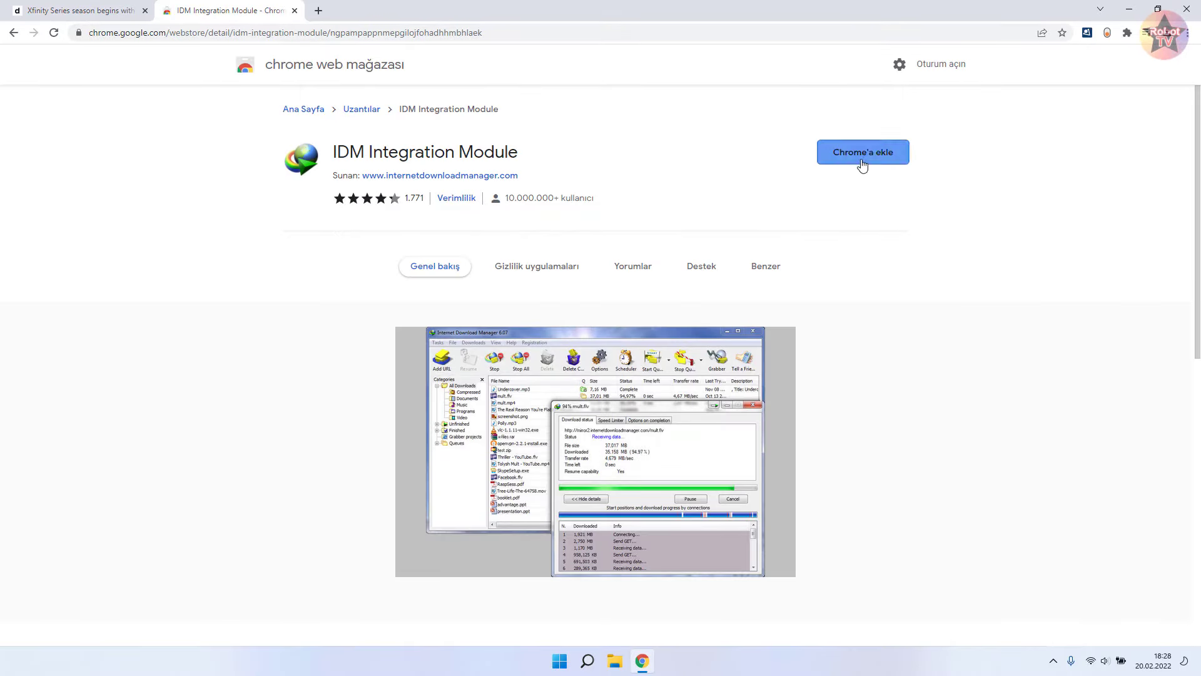
{"action": "left_click", "coordinate": [641, 190]}
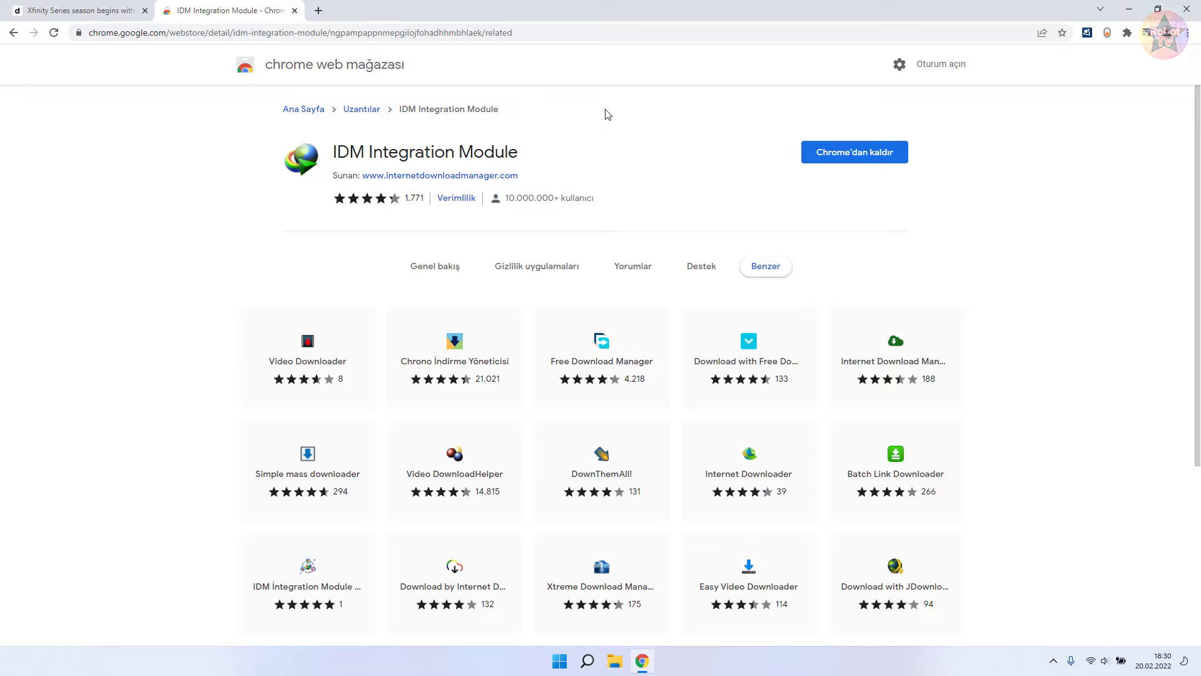
{"action": "left_click", "coordinate": [295, 11]}
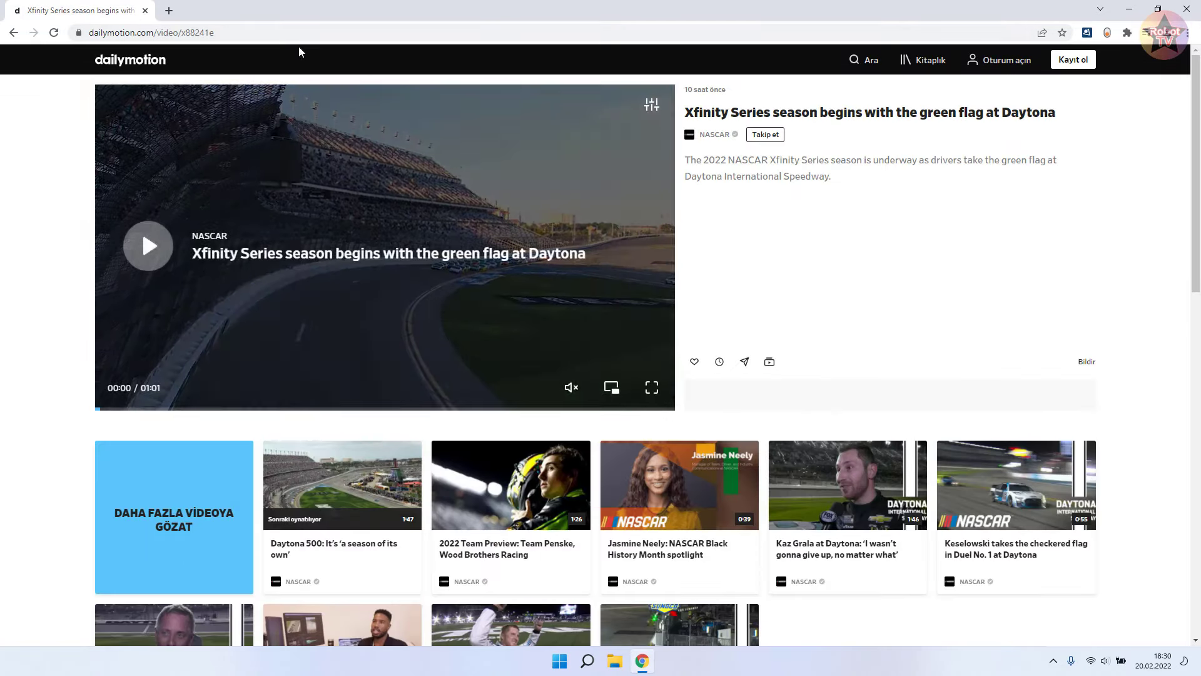
{"action": "left_click", "coordinate": [1188, 8]}
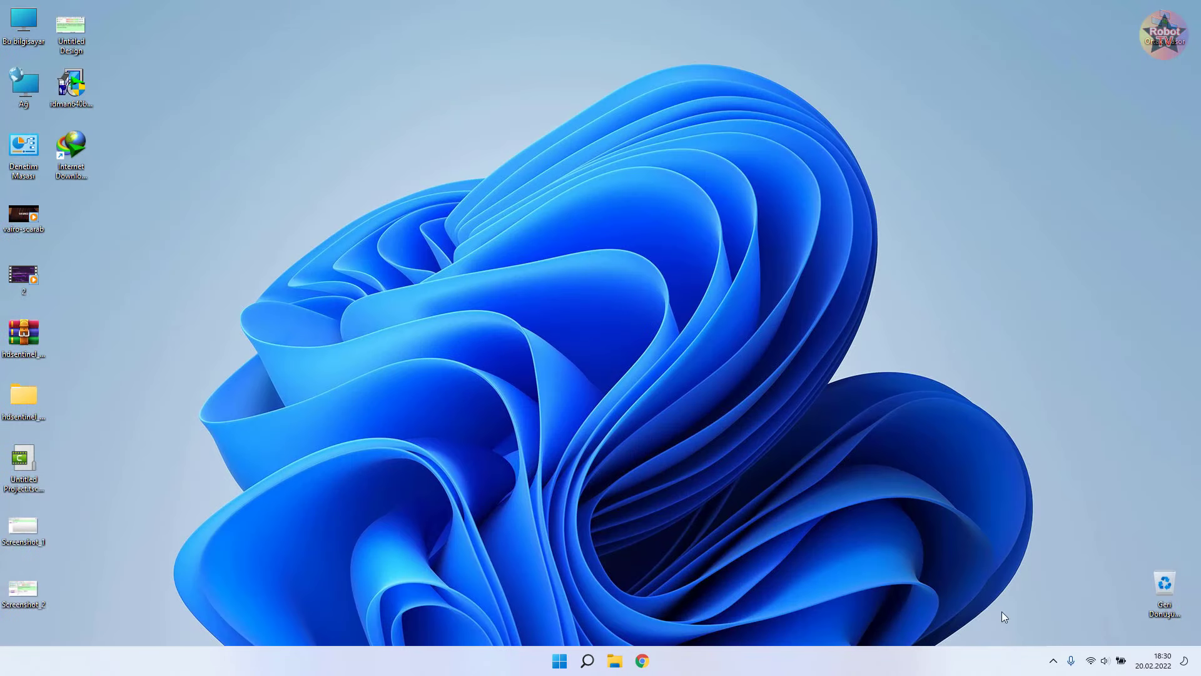
Switch to Internet Download Manager running in the background and open its configuration options
{"action": "left_click", "coordinate": [1053, 662]}
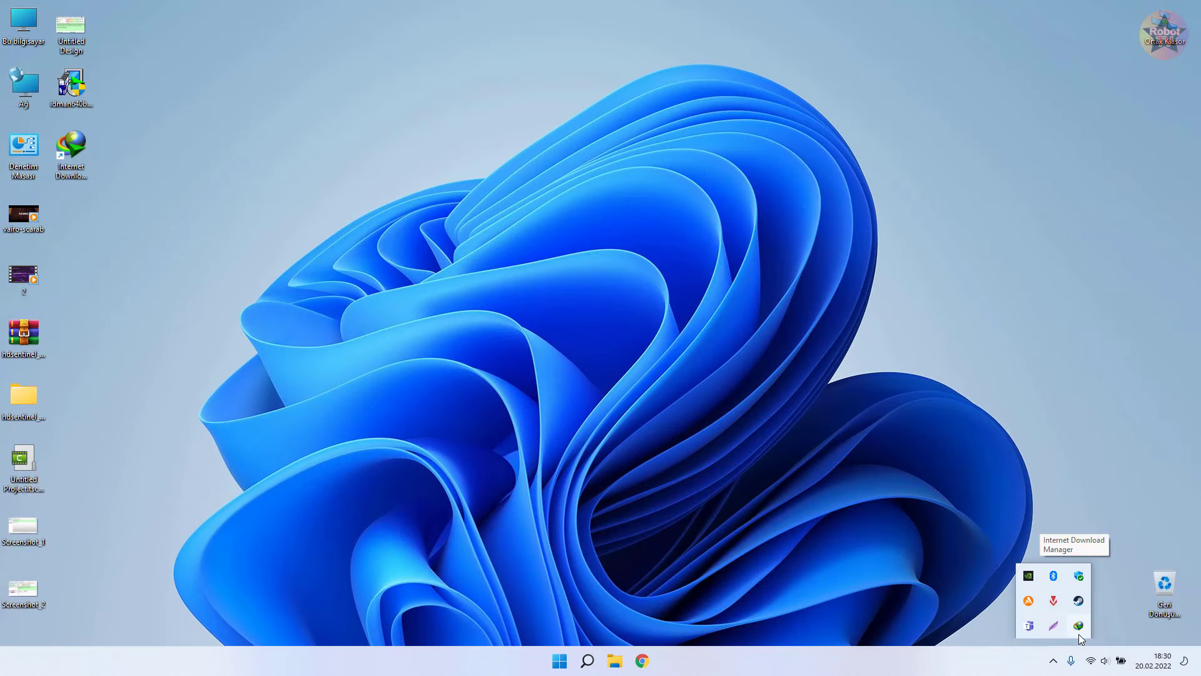
{"action": "left_click", "coordinate": [1078, 631]}
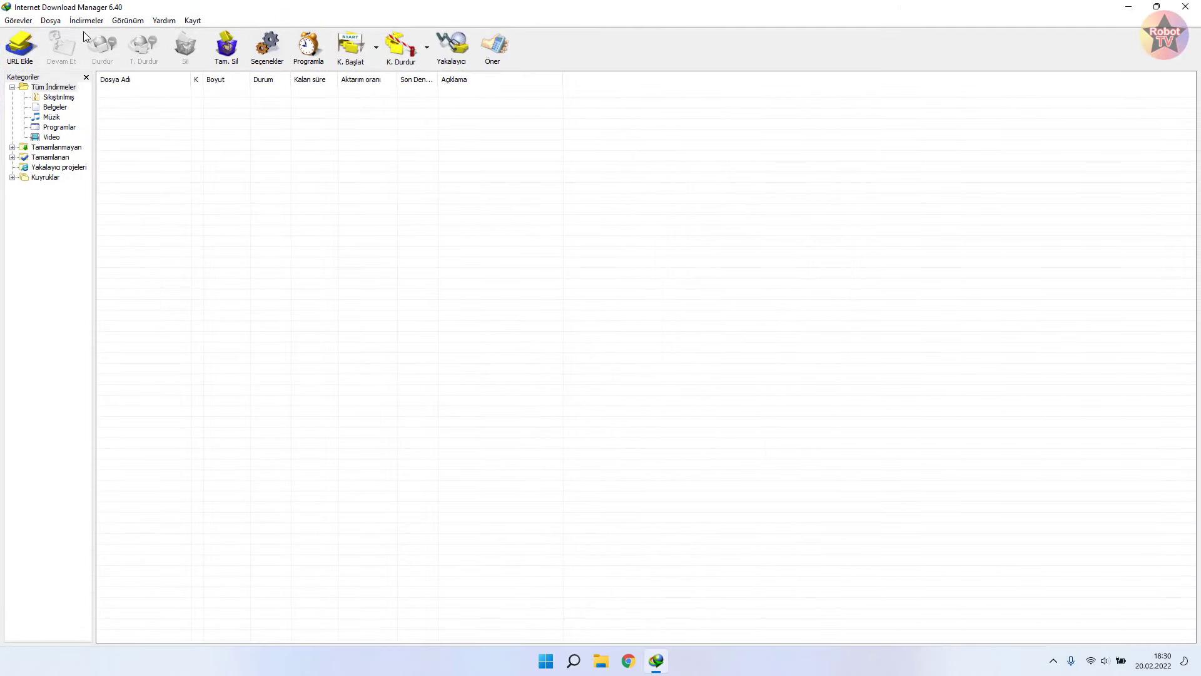
{"action": "left_click", "coordinate": [24, 25]}
{"action": "mouse_move", "coordinate": [88, 27]}
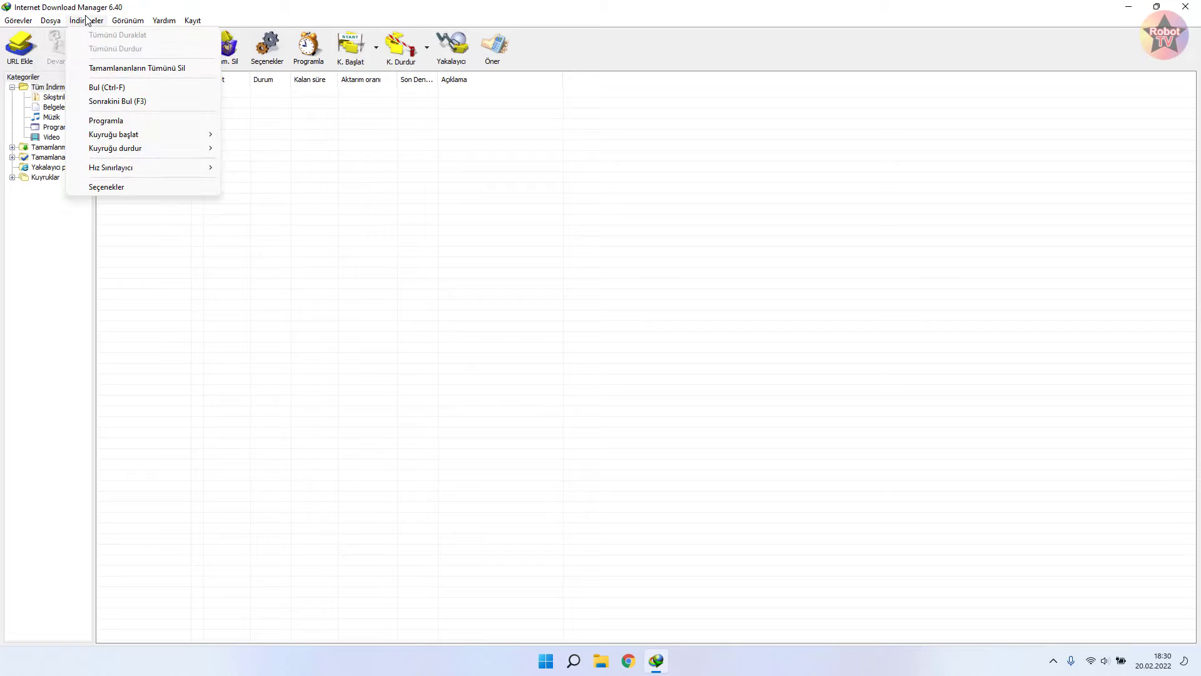
{"action": "left_click", "coordinate": [118, 188]}
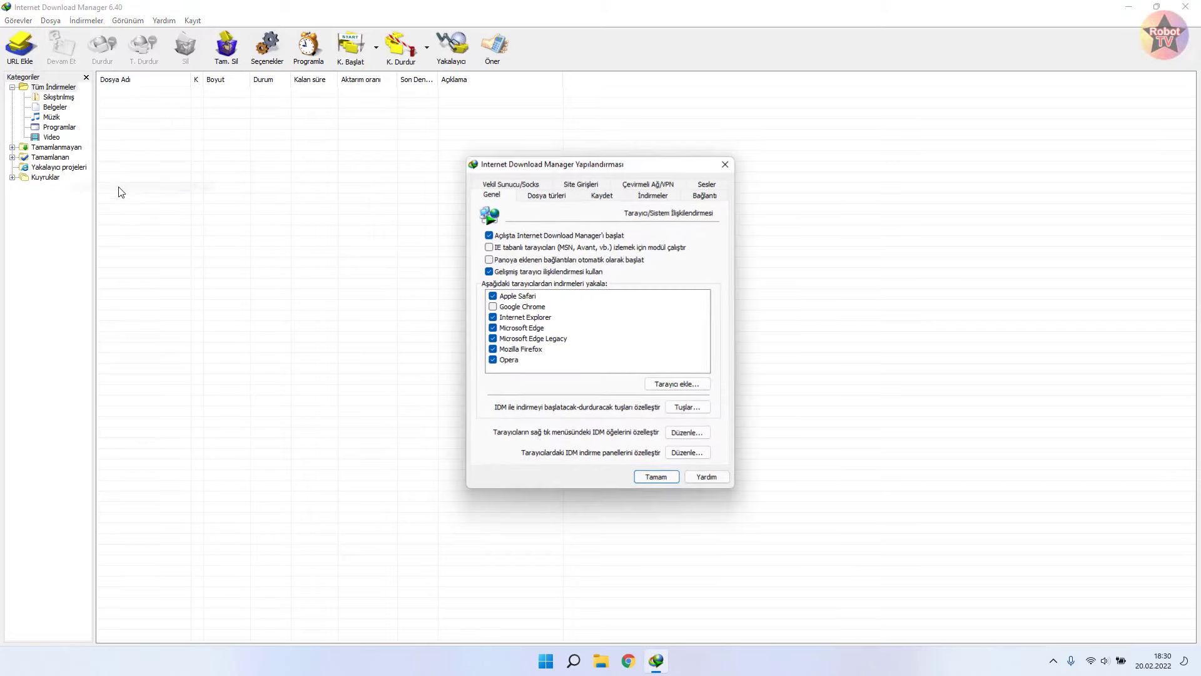
Enable download capture for Google Chrome in the general browser integration settings and confirm the configuration
{"action": "left_click", "coordinate": [512, 317]}
{"action": "left_click", "coordinate": [507, 307]}
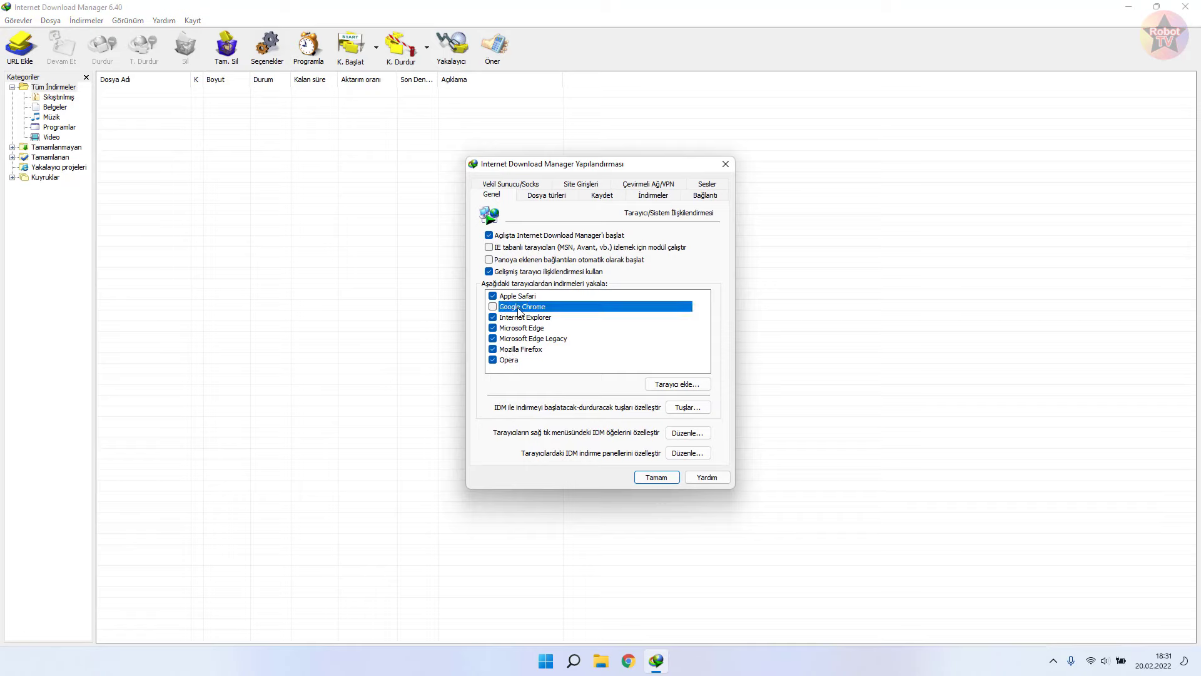
{"action": "left_click", "coordinate": [492, 307]}
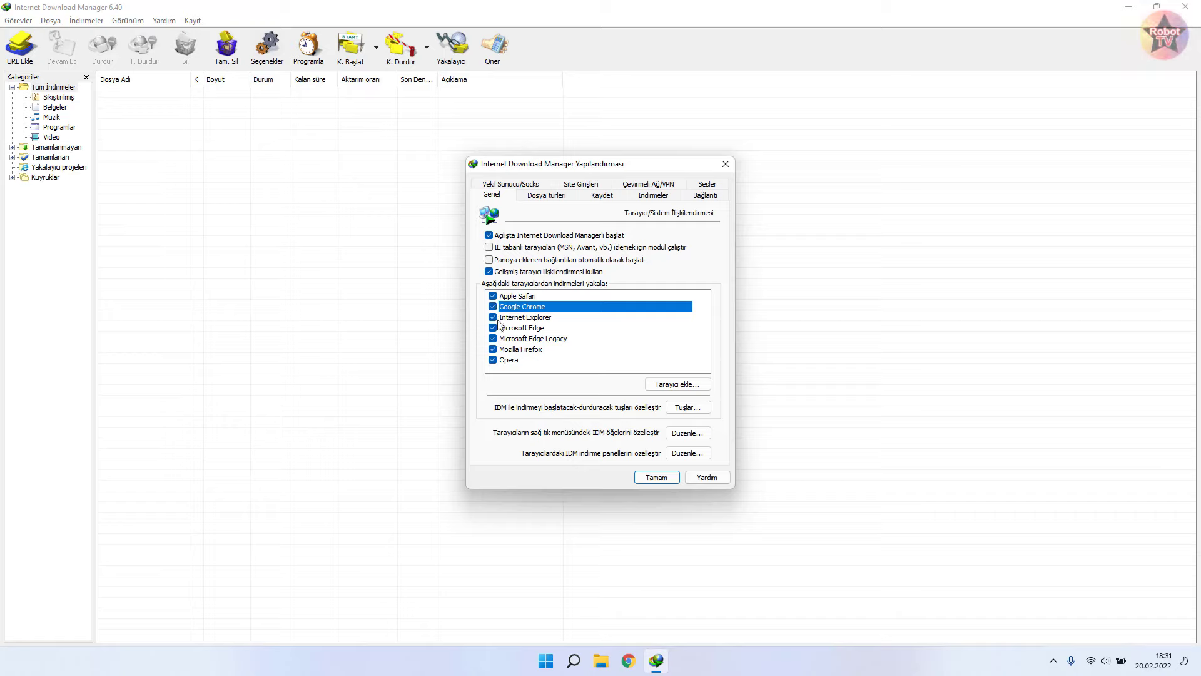
{"action": "left_click", "coordinate": [492, 306]}
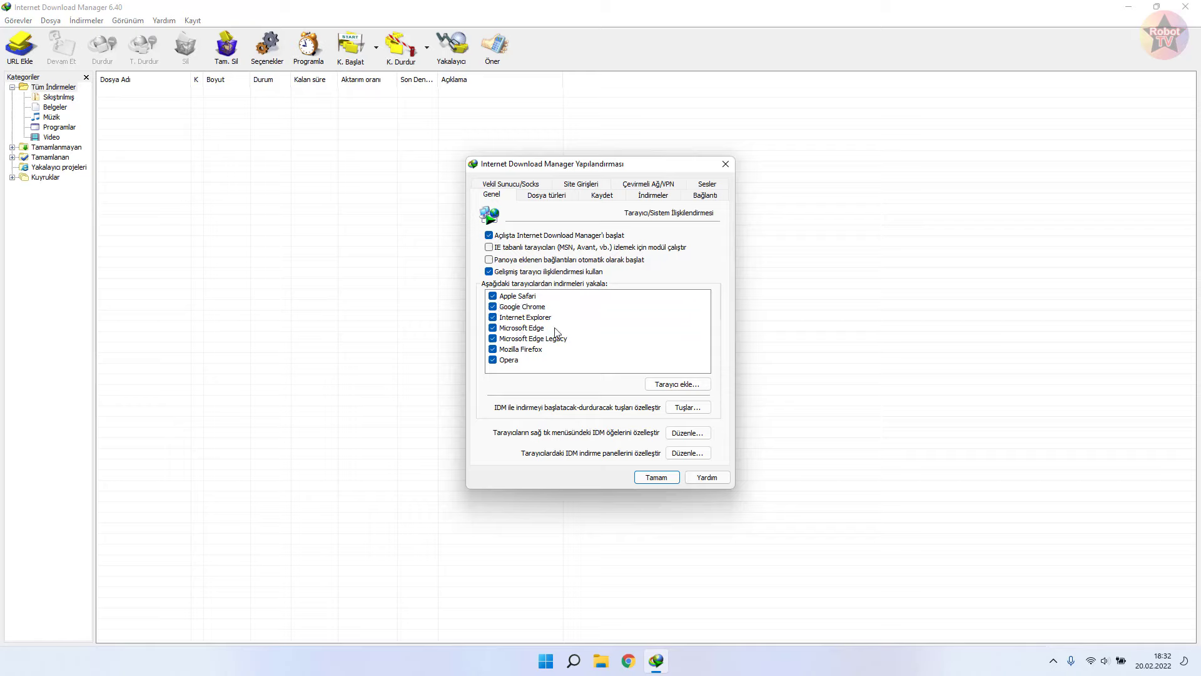
{"action": "left_click", "coordinate": [653, 477]}
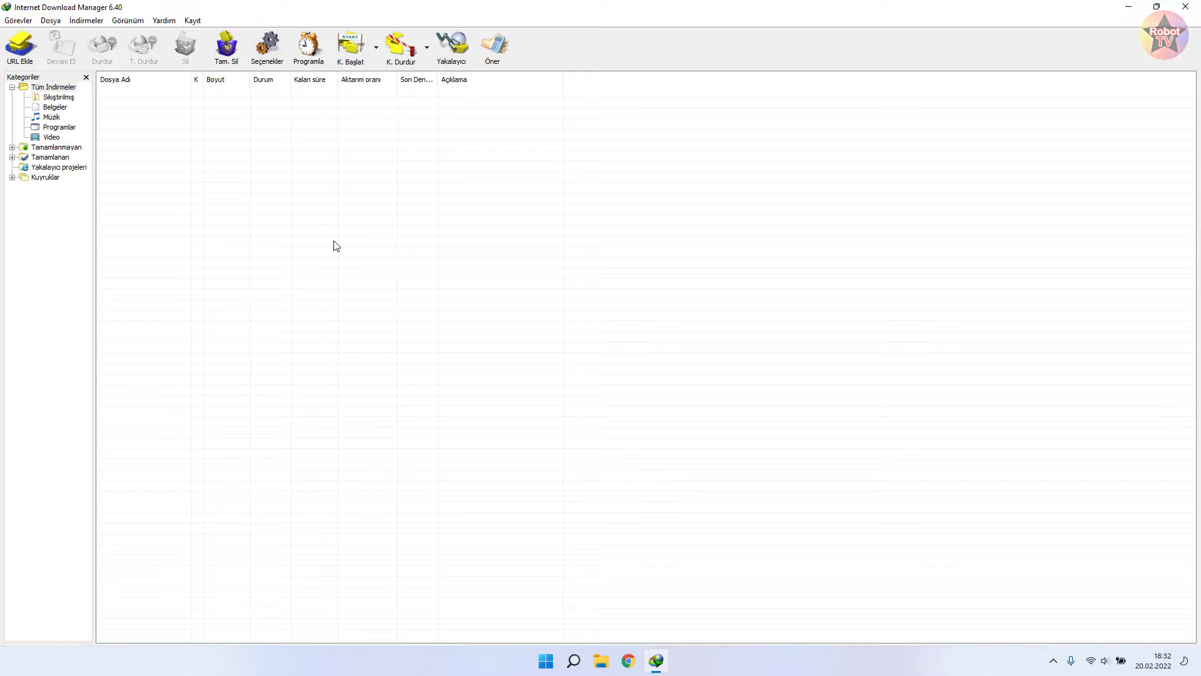
Check Internet Download Manager for updates, dismiss the result and close the program window
{"action": "left_click", "coordinate": [165, 20]}
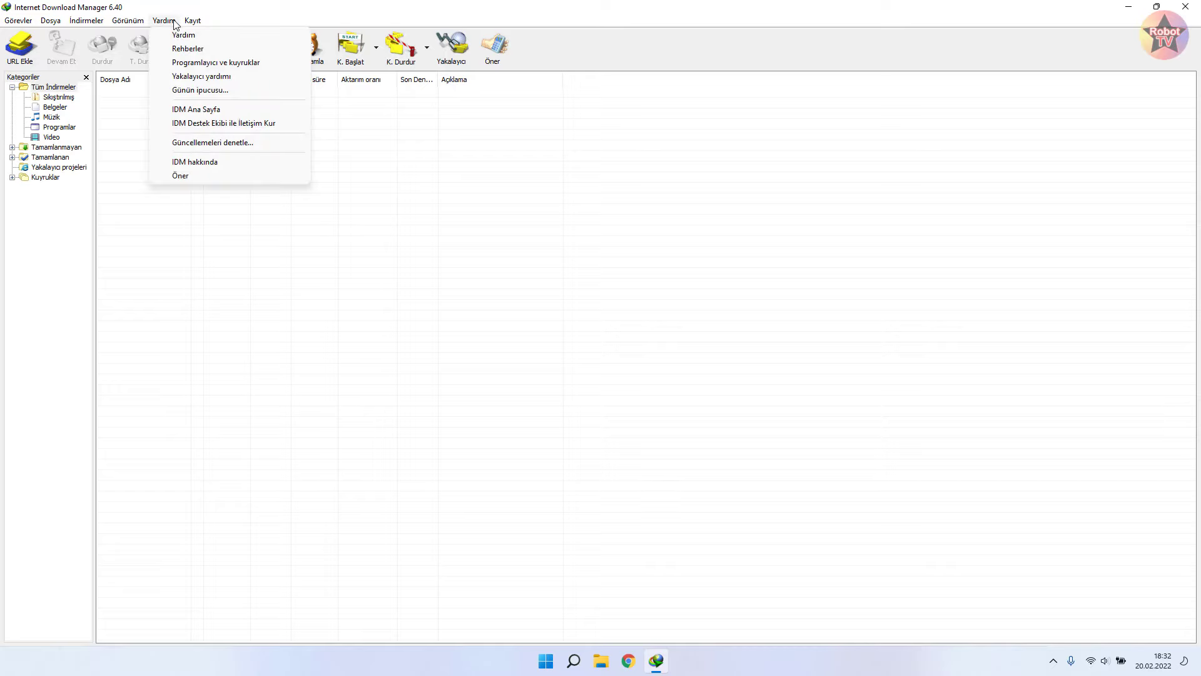
{"action": "left_click", "coordinate": [235, 144]}
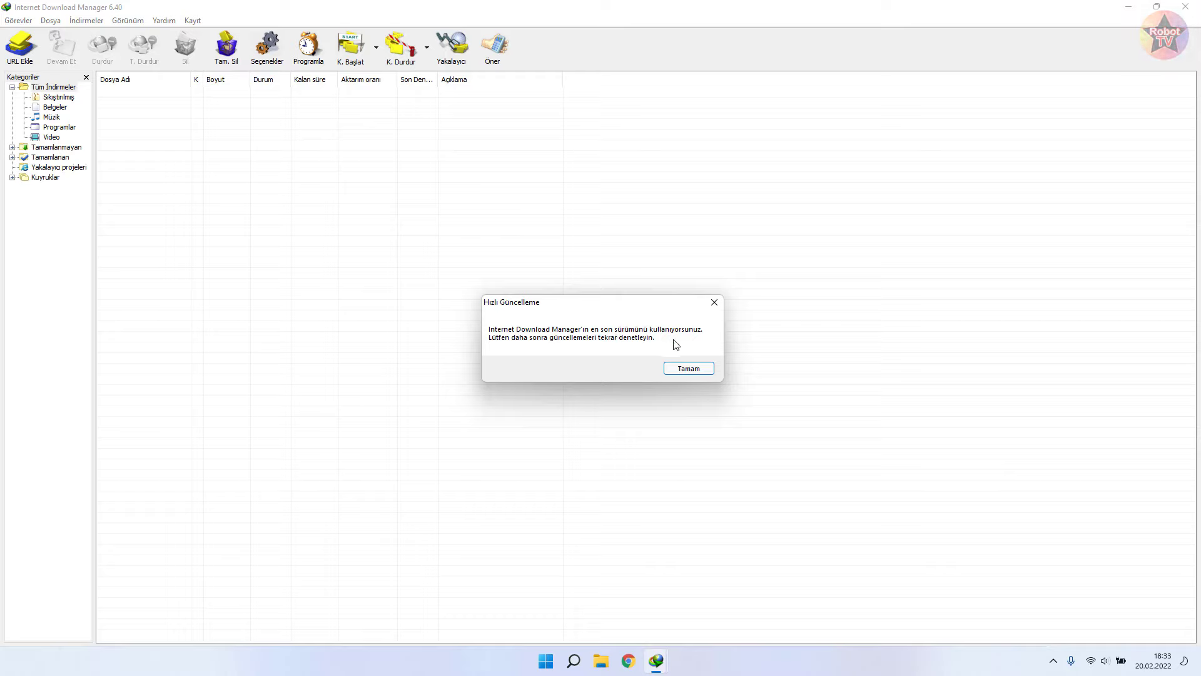
{"action": "left_click", "coordinate": [696, 369]}
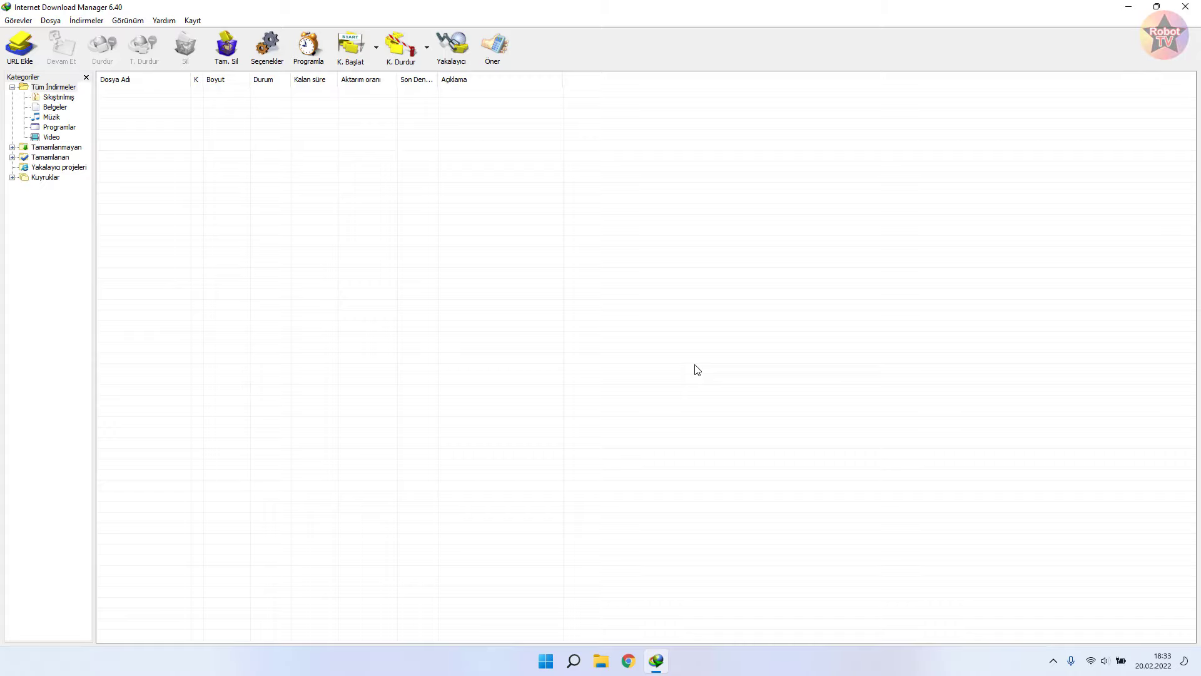
{"action": "key", "text": "alt+F4"}
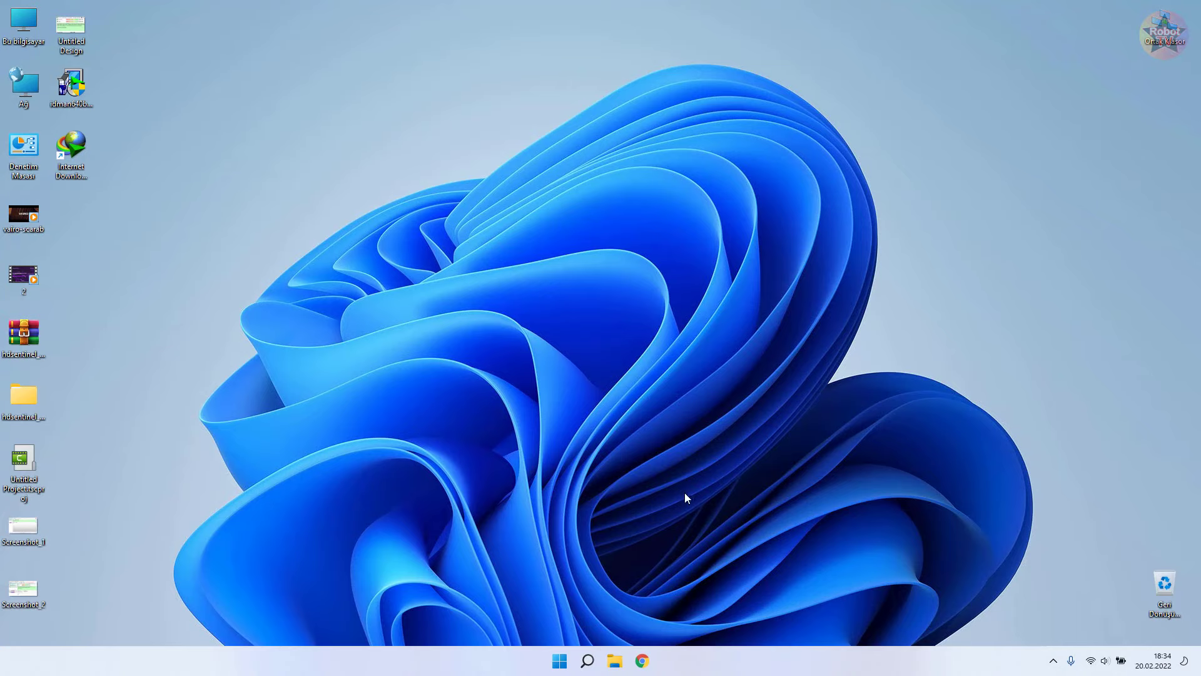
Switch to Windows Settings and open the installed apps list under Uygulamalar ve özellikler
{"action": "left_click", "coordinate": [587, 660]}
{"action": "left_click", "coordinate": [559, 661]}
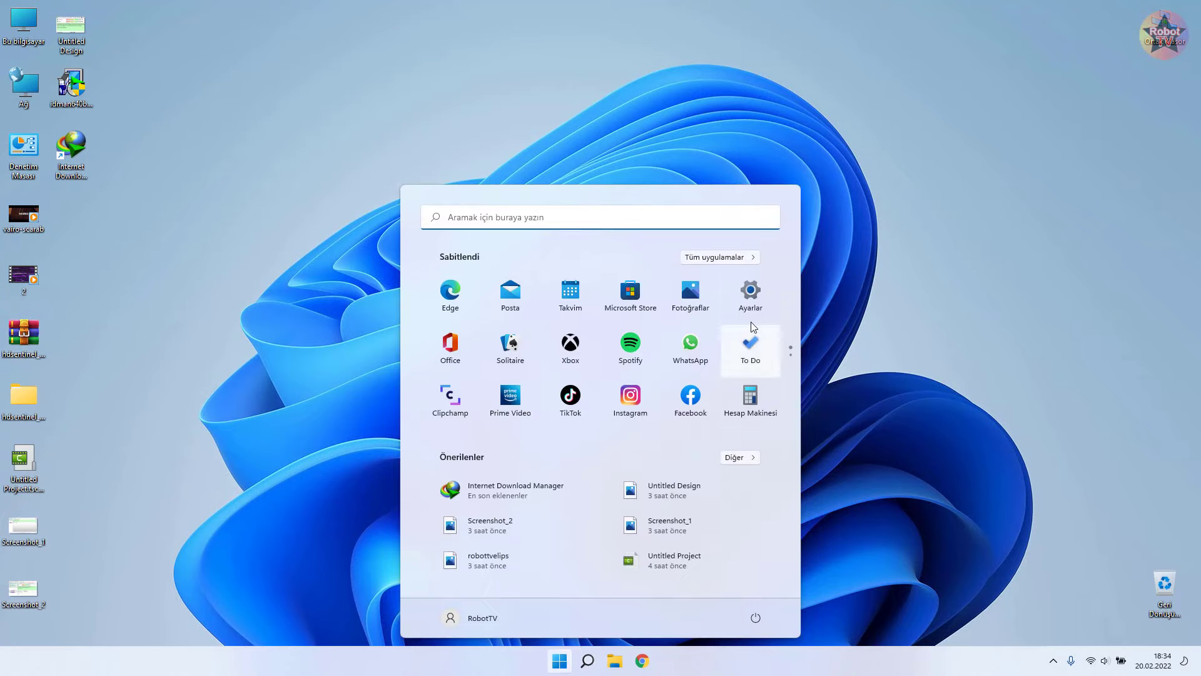
{"action": "left_click", "coordinate": [751, 294]}
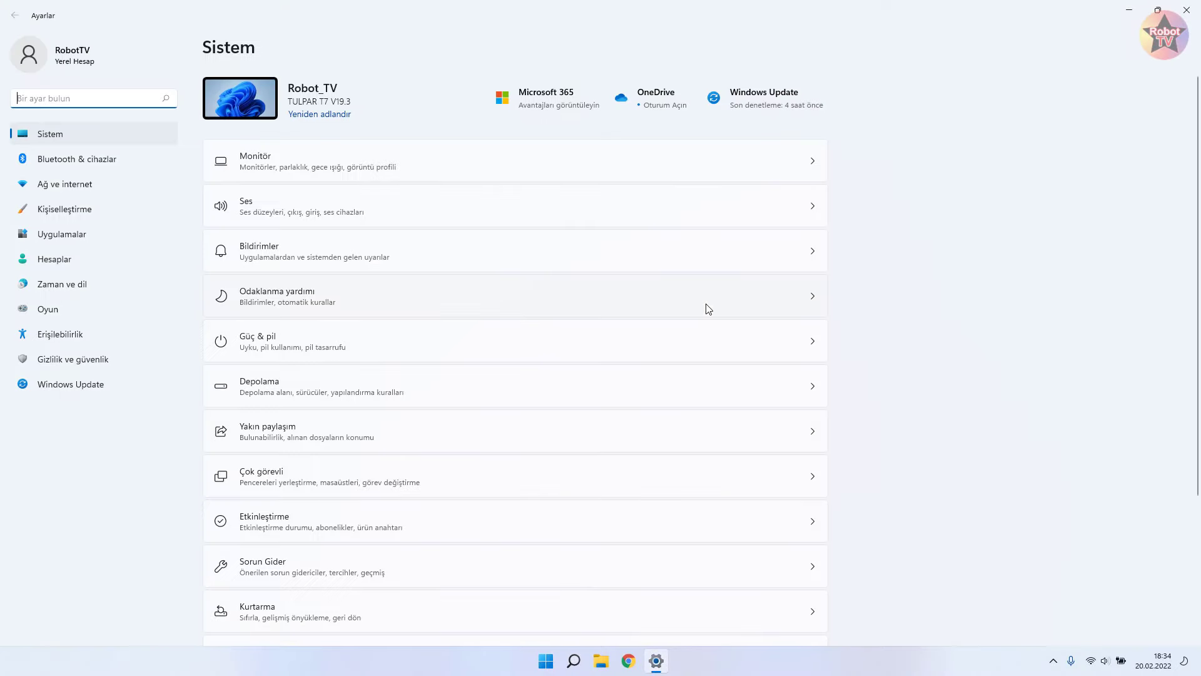
{"action": "left_click", "coordinate": [85, 241]}
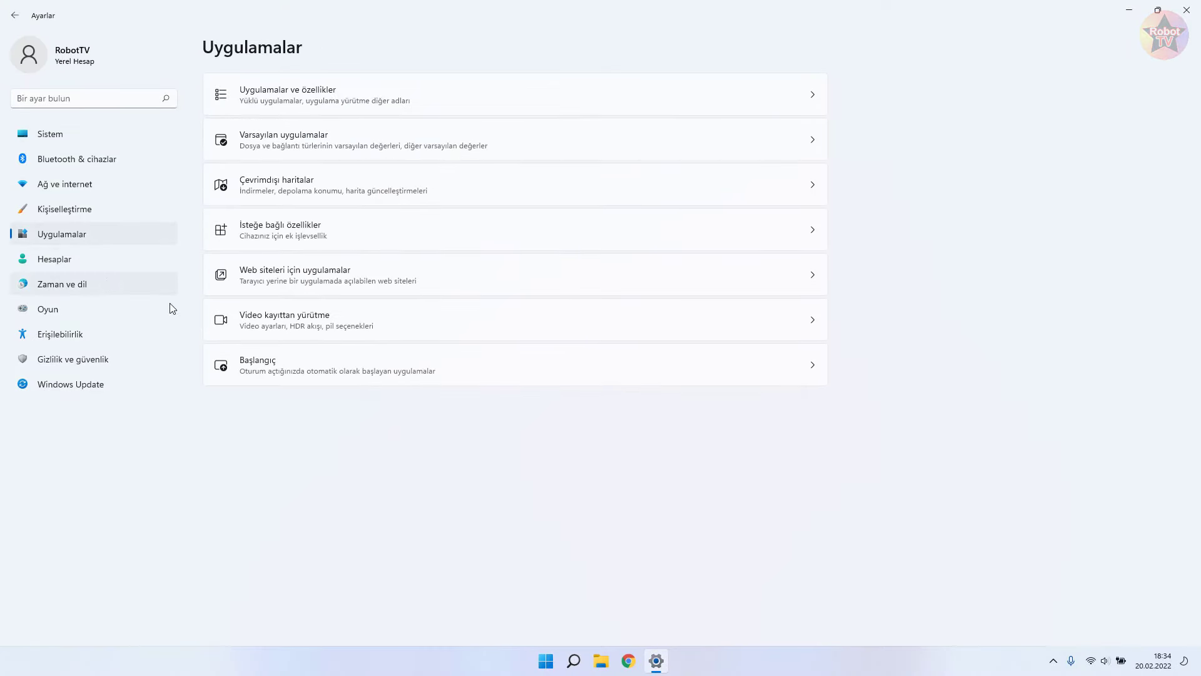
{"action": "left_click", "coordinate": [319, 106]}
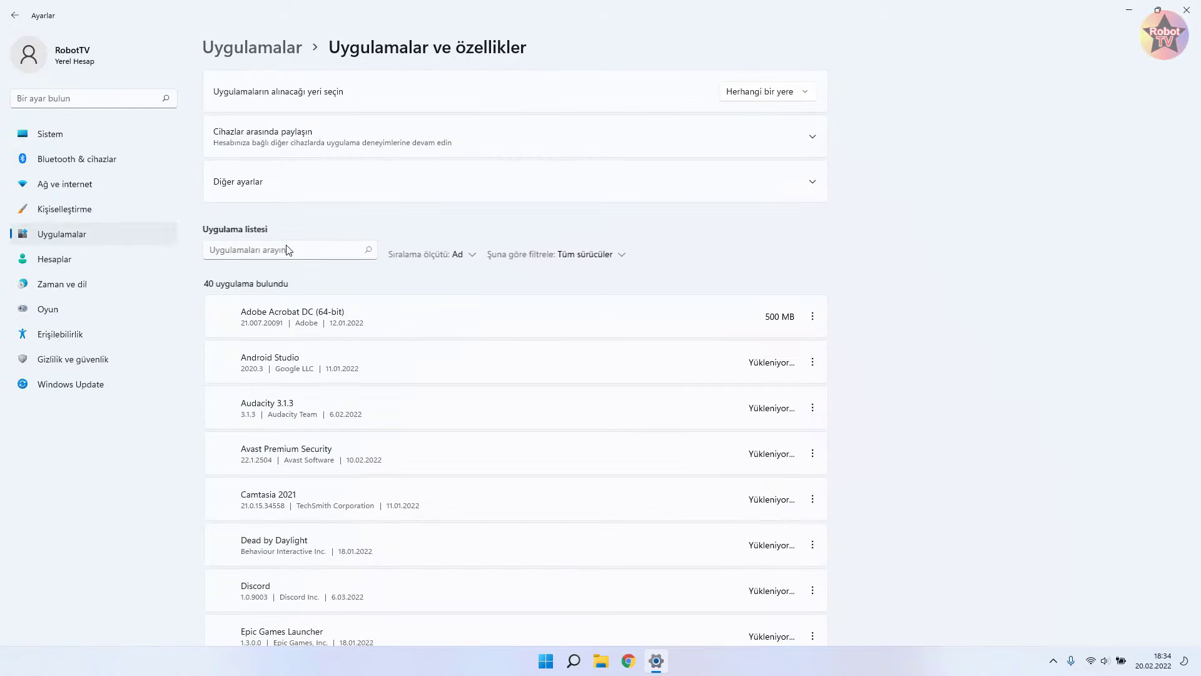
Search the installed apps for "internet", dismissing the Internet Download Manager registration dialogs without registering
{"action": "left_click", "coordinate": [294, 253]}
{"action": "type", "text": "i"}
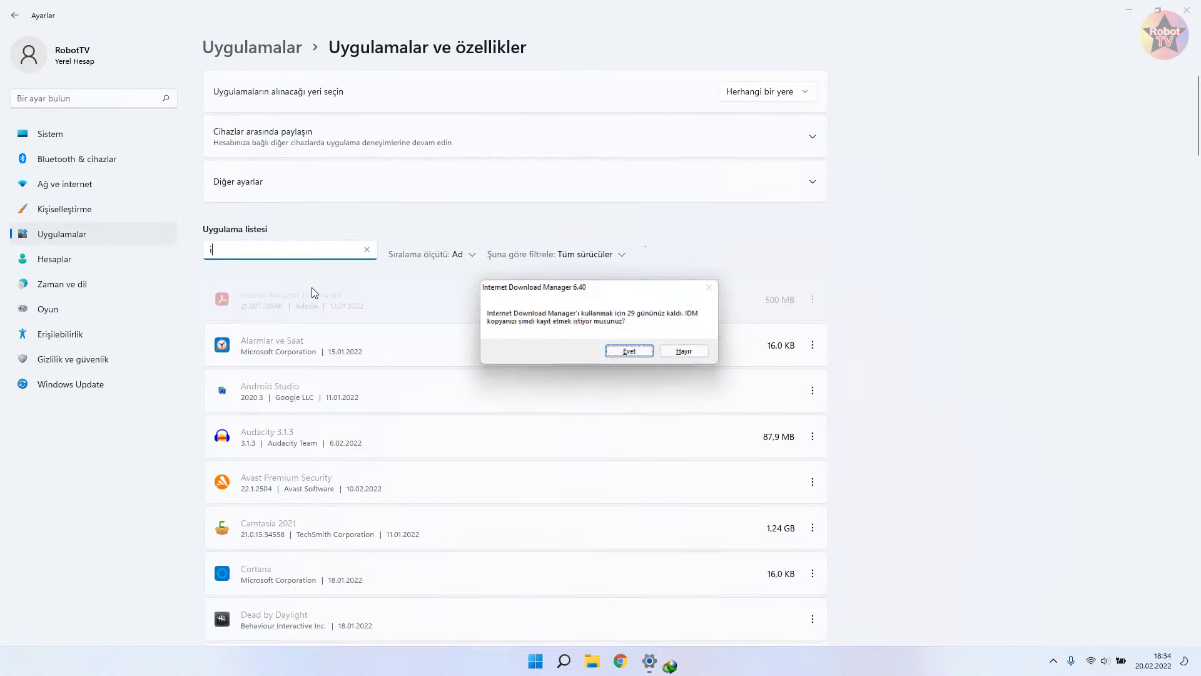
{"action": "key", "text": "Return"}
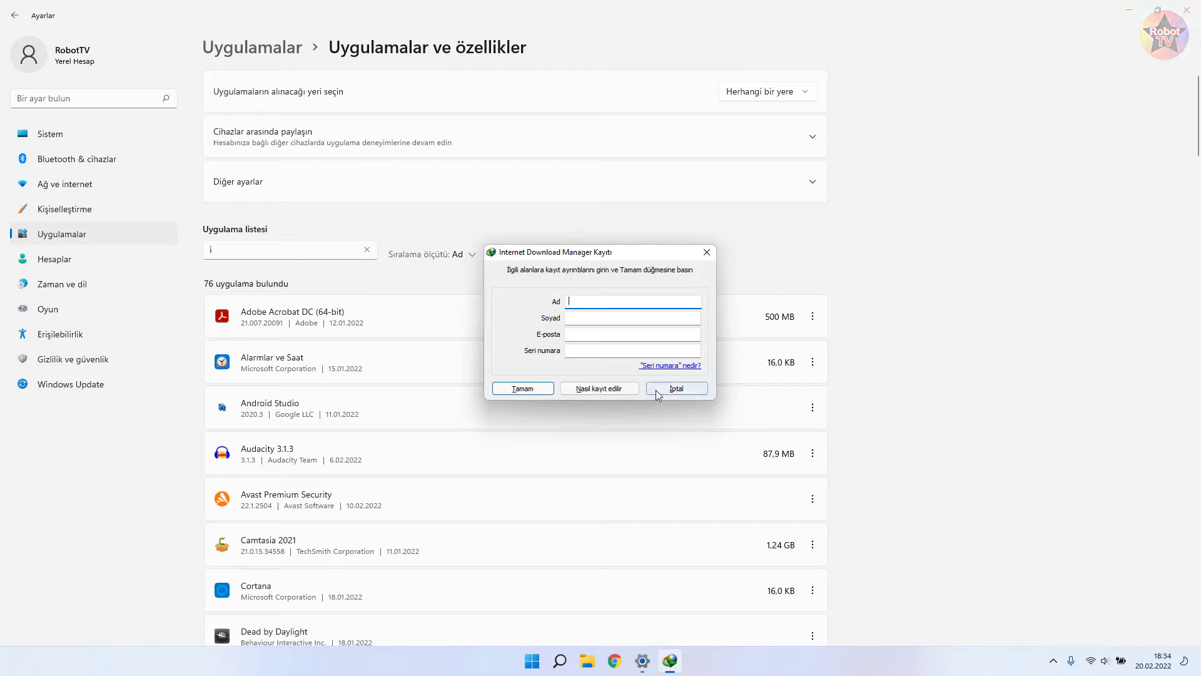
{"action": "left_click", "coordinate": [656, 389]}
{"action": "type", "text": "nter"}
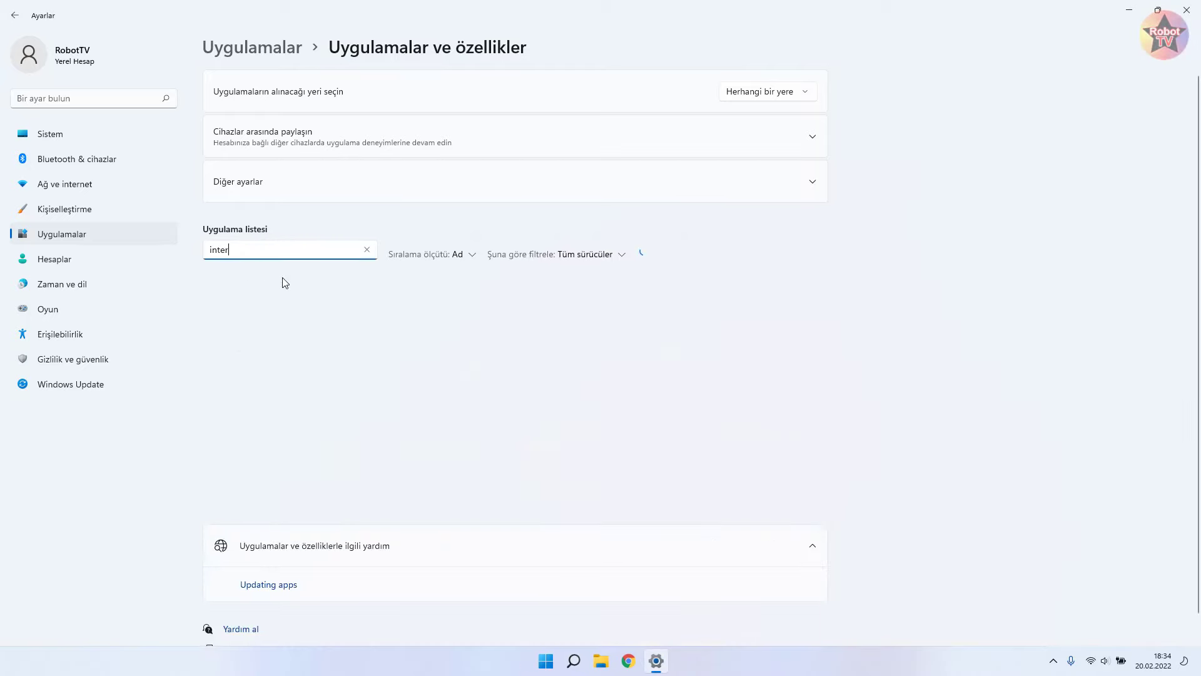
{"action": "type", "text": "net"}
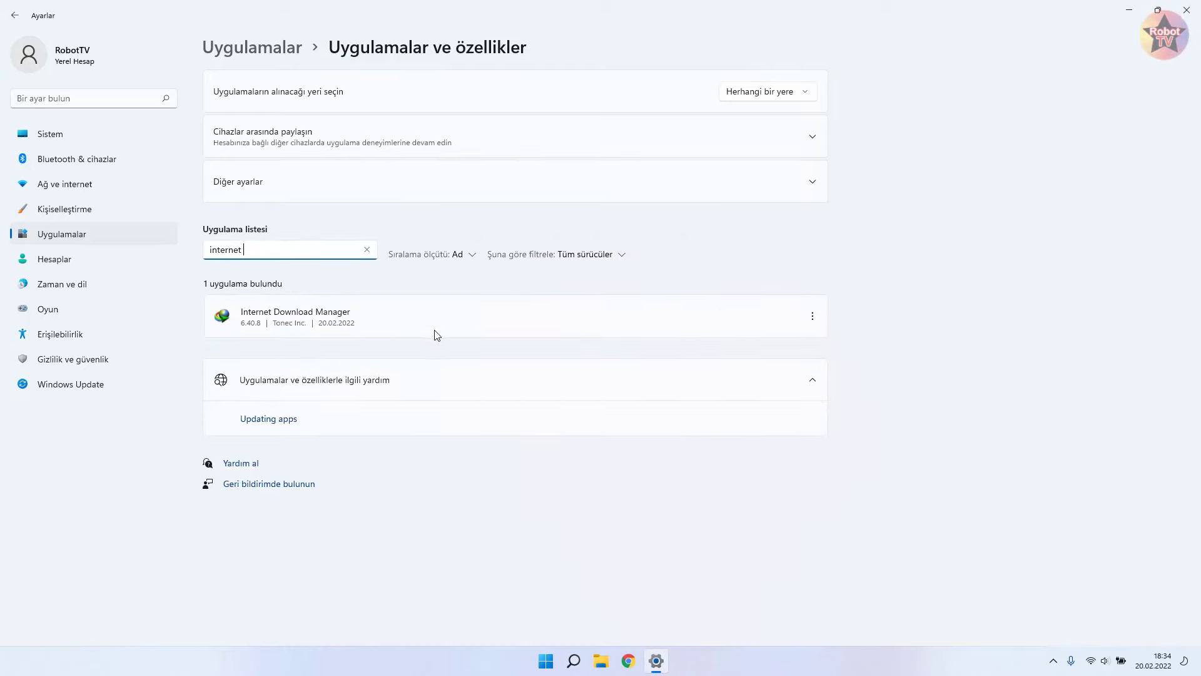
Start uninstalling Internet Download Manager from the app list and acknowledge the message about the running program
{"action": "left_click", "coordinate": [808, 320]}
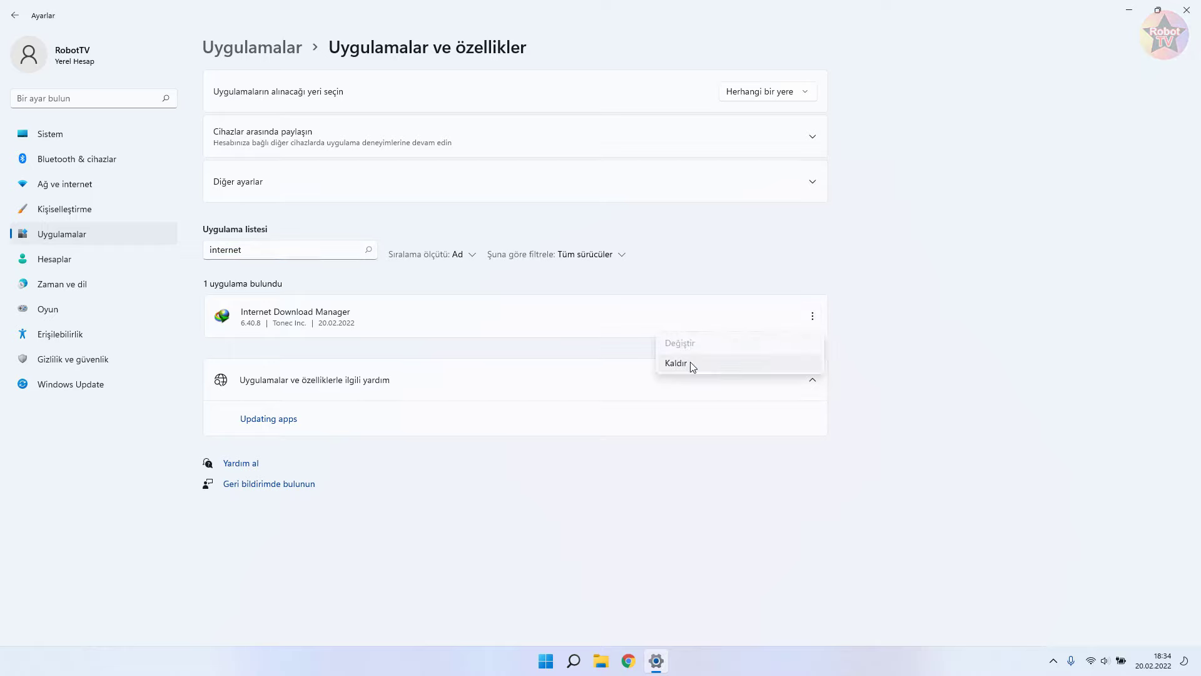
{"action": "left_click", "coordinate": [693, 366]}
{"action": "left_click", "coordinate": [787, 387]}
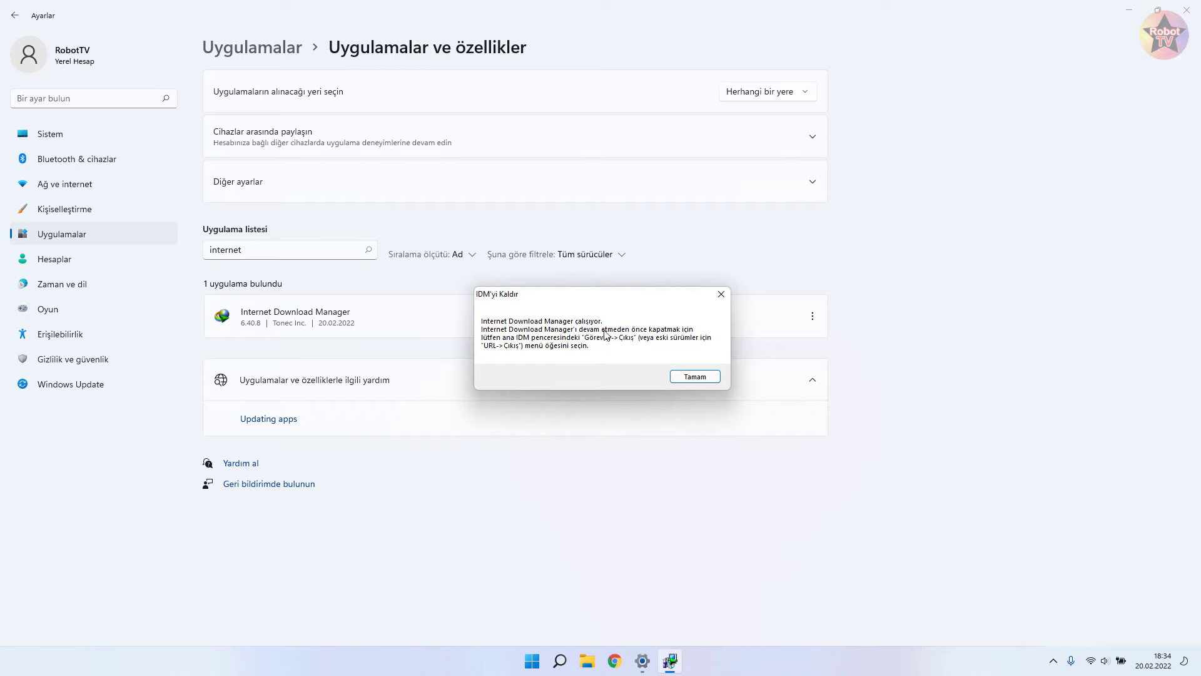
{"action": "left_click", "coordinate": [693, 377]}
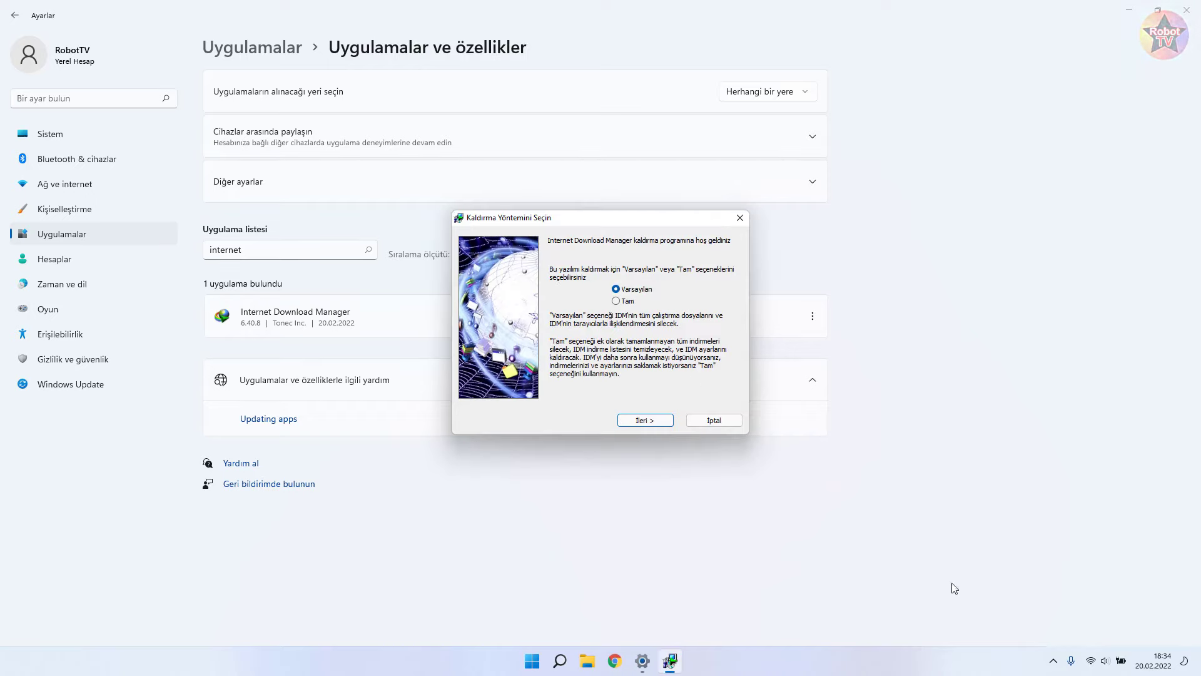
Exit the Internet Download Manager instance still running in the background
{"action": "left_click", "coordinate": [1053, 660]}
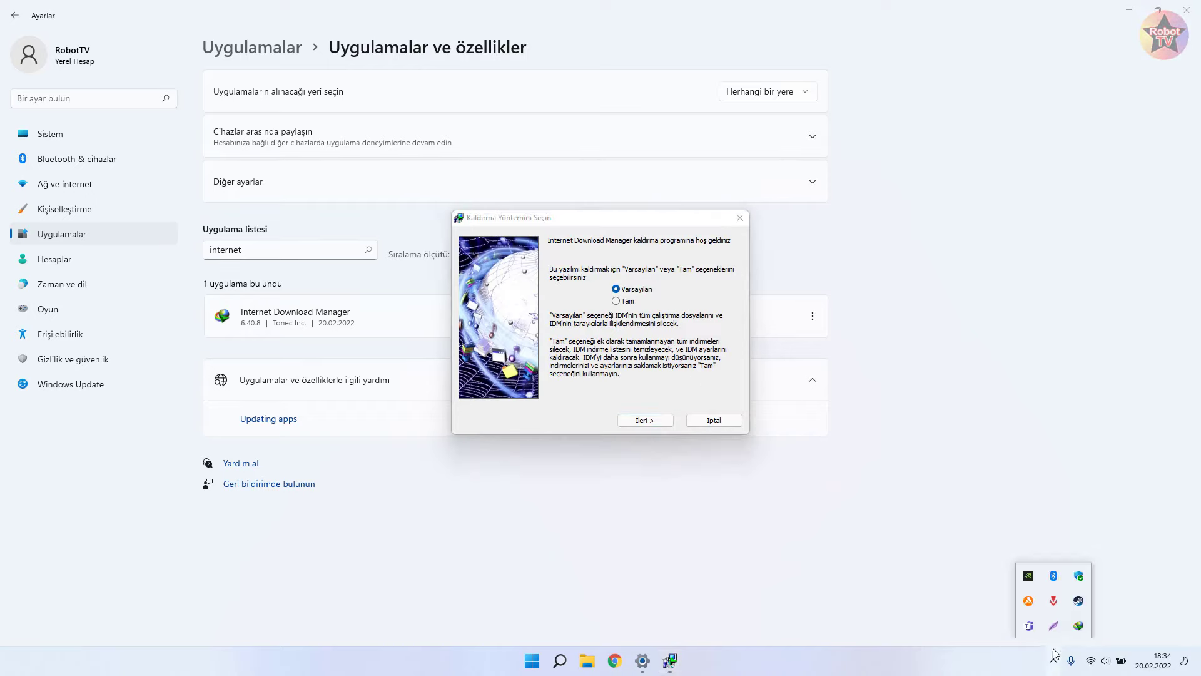
{"action": "right_click", "coordinate": [1078, 625]}
{"action": "left_click", "coordinate": [1098, 621]}
Uninstall Internet Download Manager using the "Tam" removal method
{"action": "left_click", "coordinate": [593, 332]}
{"action": "left_click", "coordinate": [619, 301]}
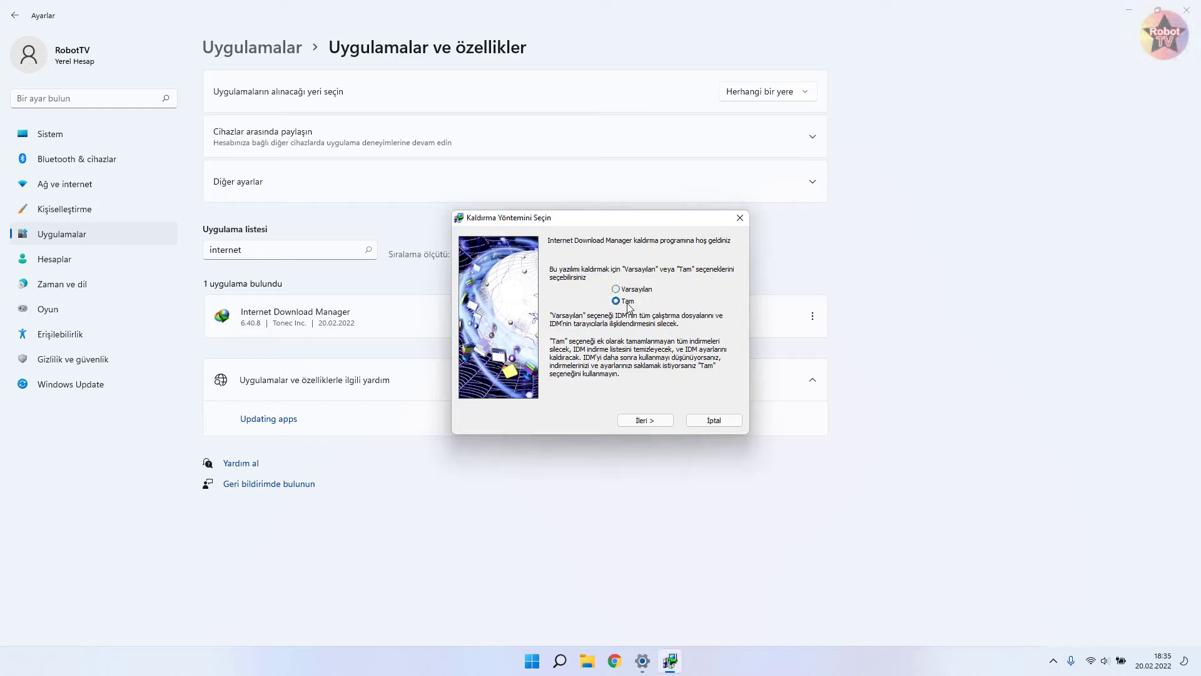
{"action": "left_click", "coordinate": [643, 414]}
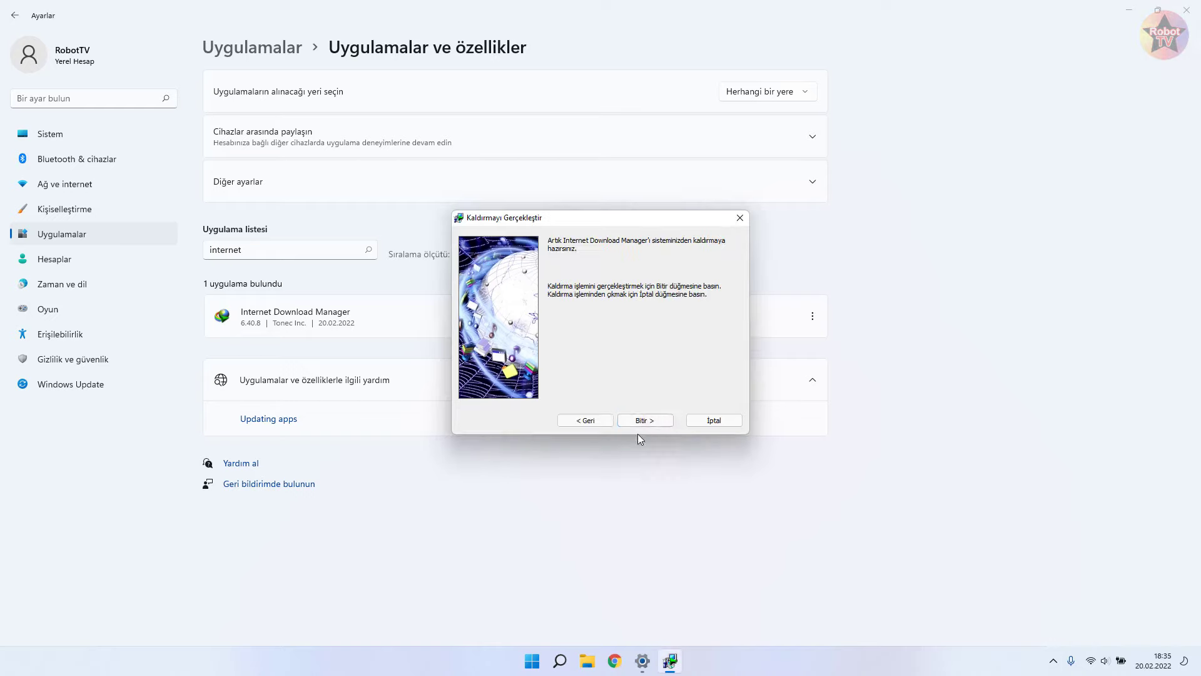
{"action": "left_click", "coordinate": [640, 421]}
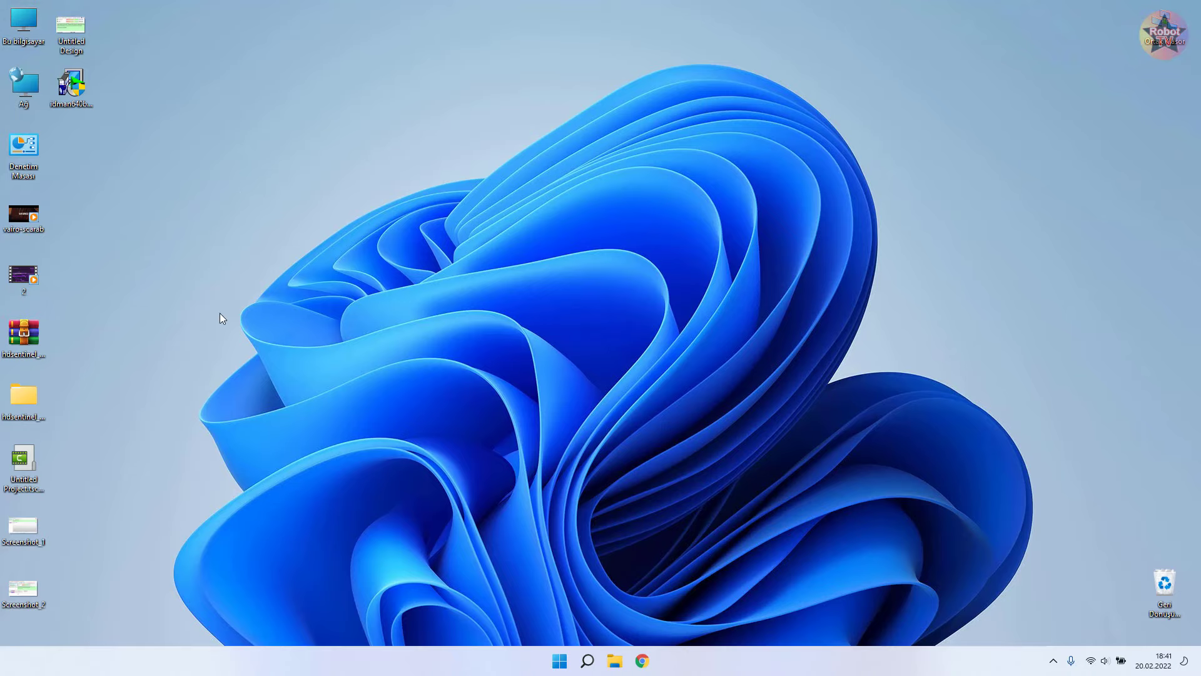
In File Explorer, delete the leftover Internet Download Manager folder from Program Dosyaları (x86) on drive C:, and close the window
{"action": "key", "text": "super+e"}
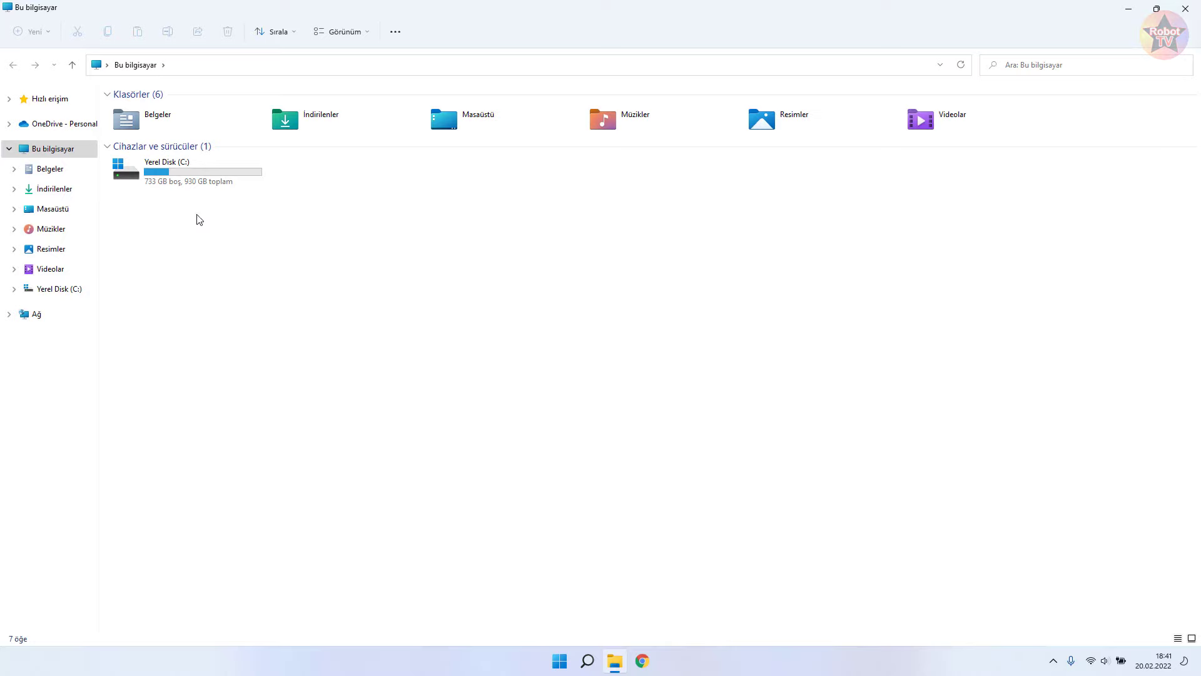
{"action": "double_click", "coordinate": [200, 182]}
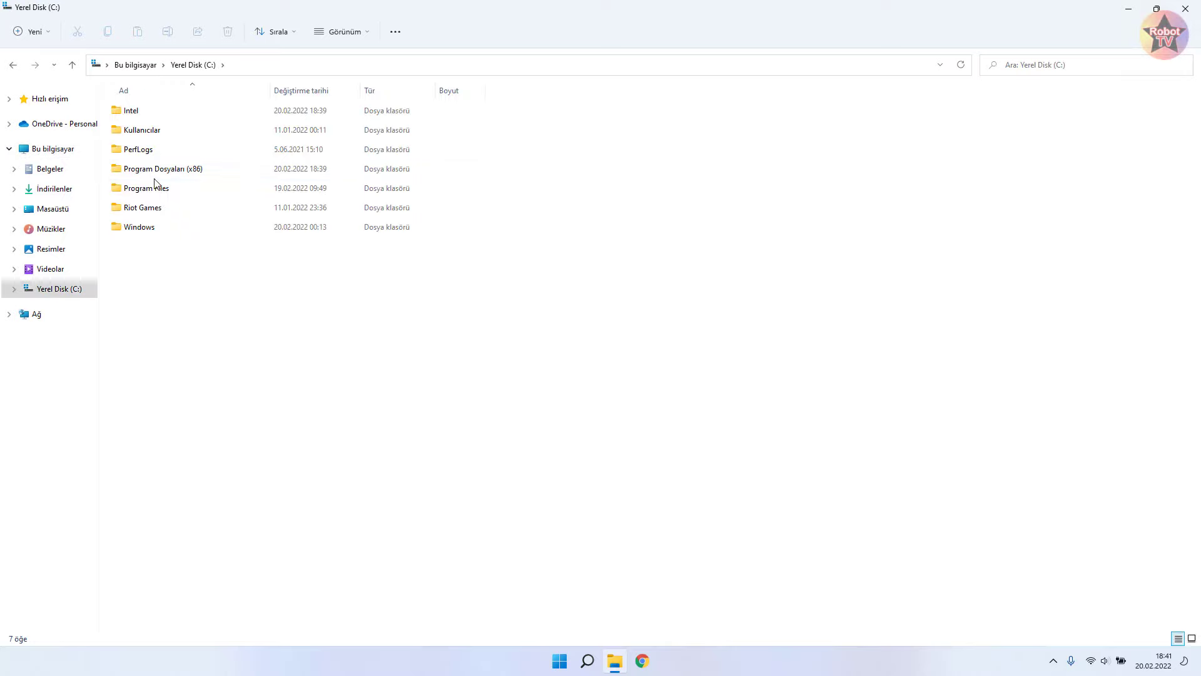
{"action": "left_click", "coordinate": [202, 174]}
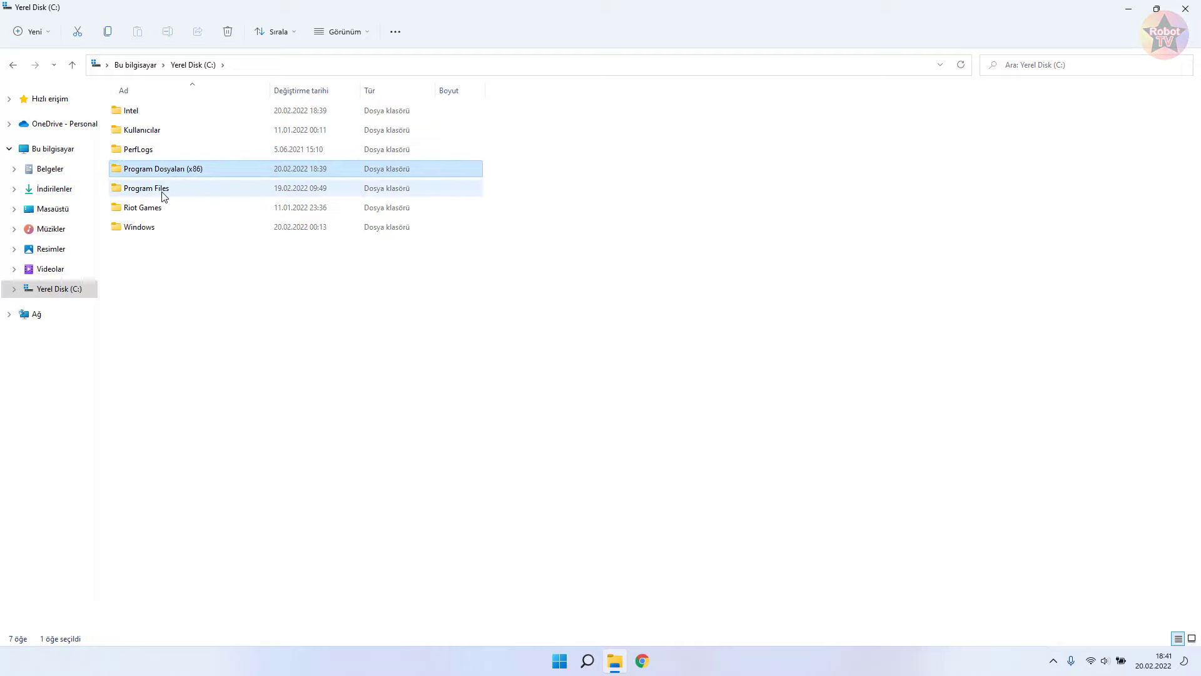
{"action": "double_click", "coordinate": [206, 173]}
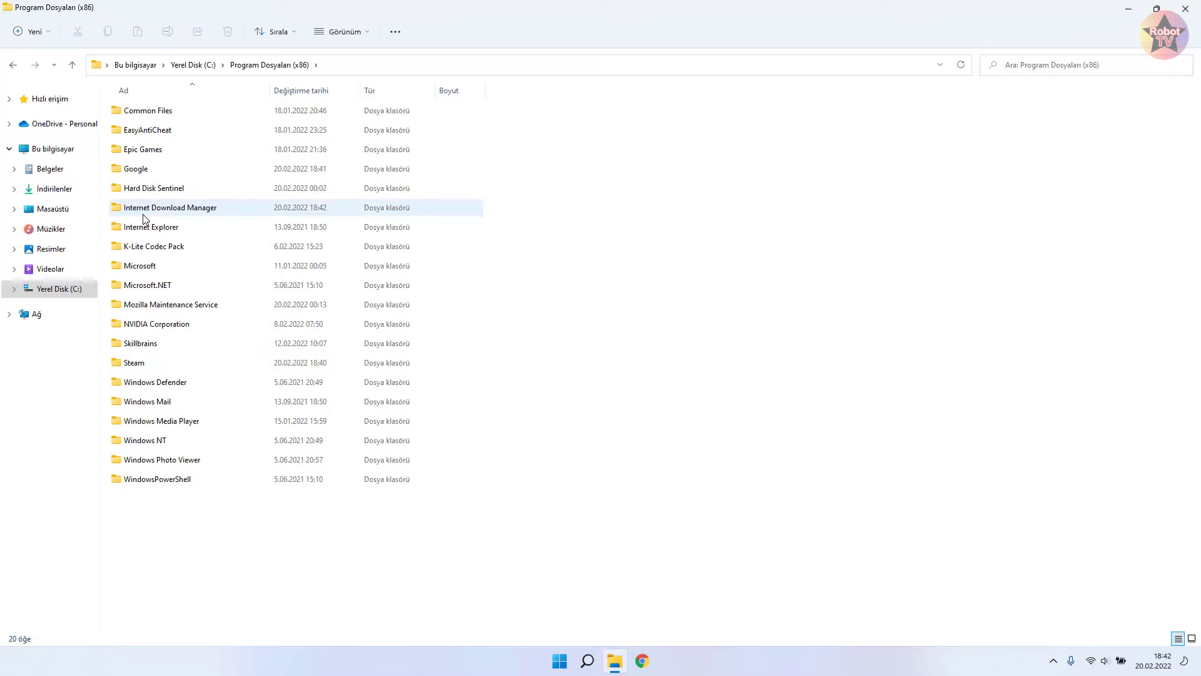
{"action": "left_click", "coordinate": [221, 213]}
{"action": "right_click", "coordinate": [220, 213]}
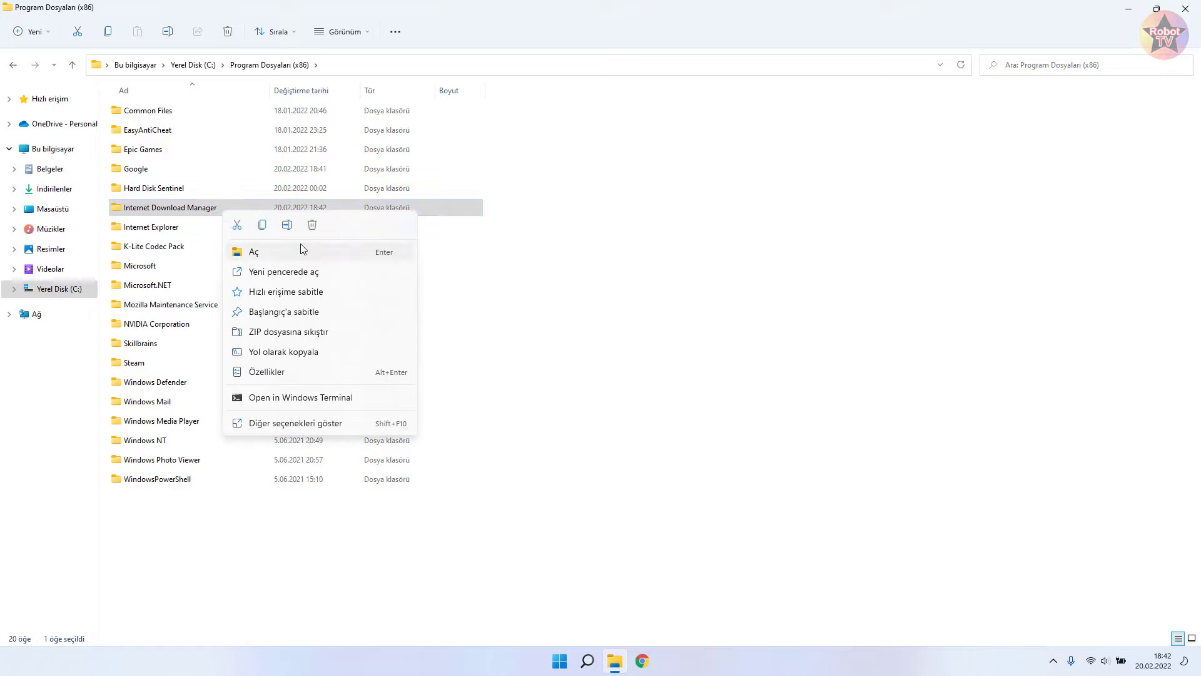
{"action": "left_click", "coordinate": [312, 224]}
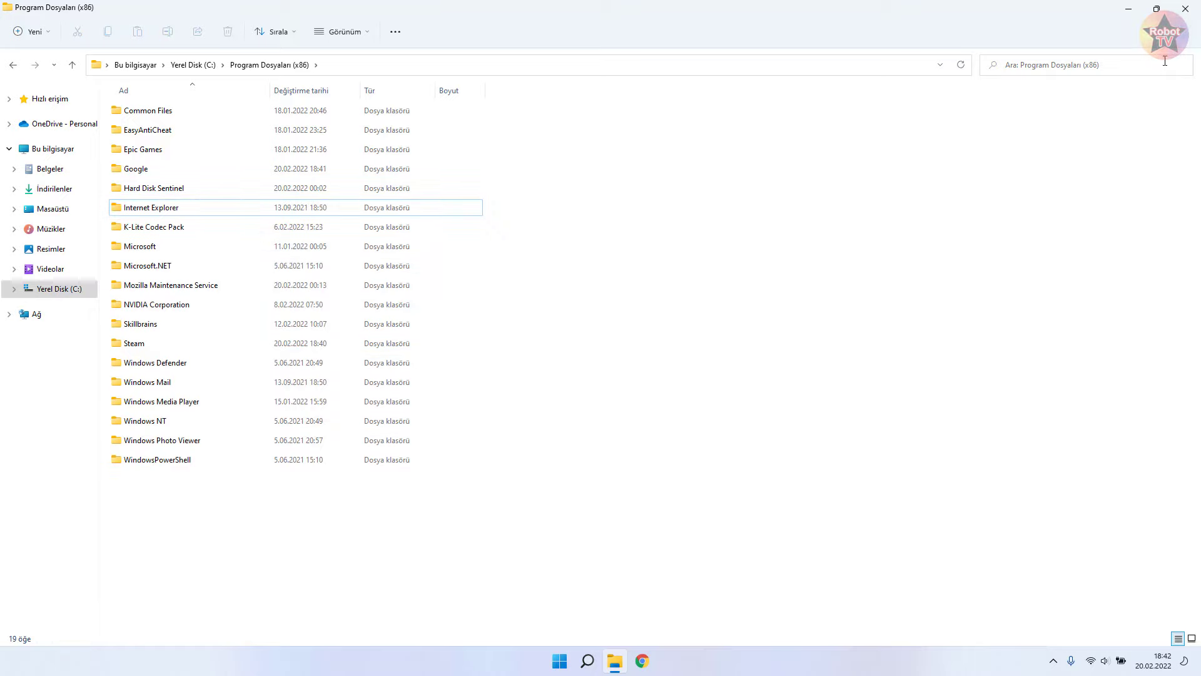
{"action": "left_click", "coordinate": [1185, 10]}
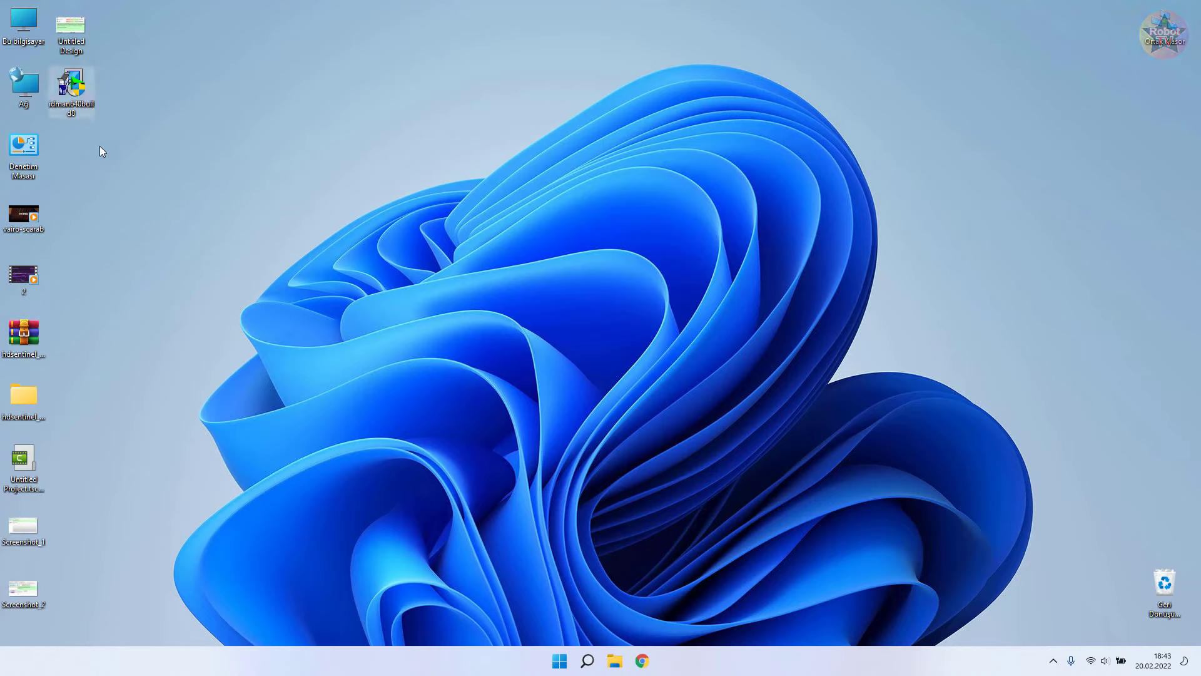
Install Internet Download Manager from the desktop installer in Türkçe, accepting the license agreement, and close the Google Chrome Integration instructions
{"action": "double_click", "coordinate": [80, 108]}
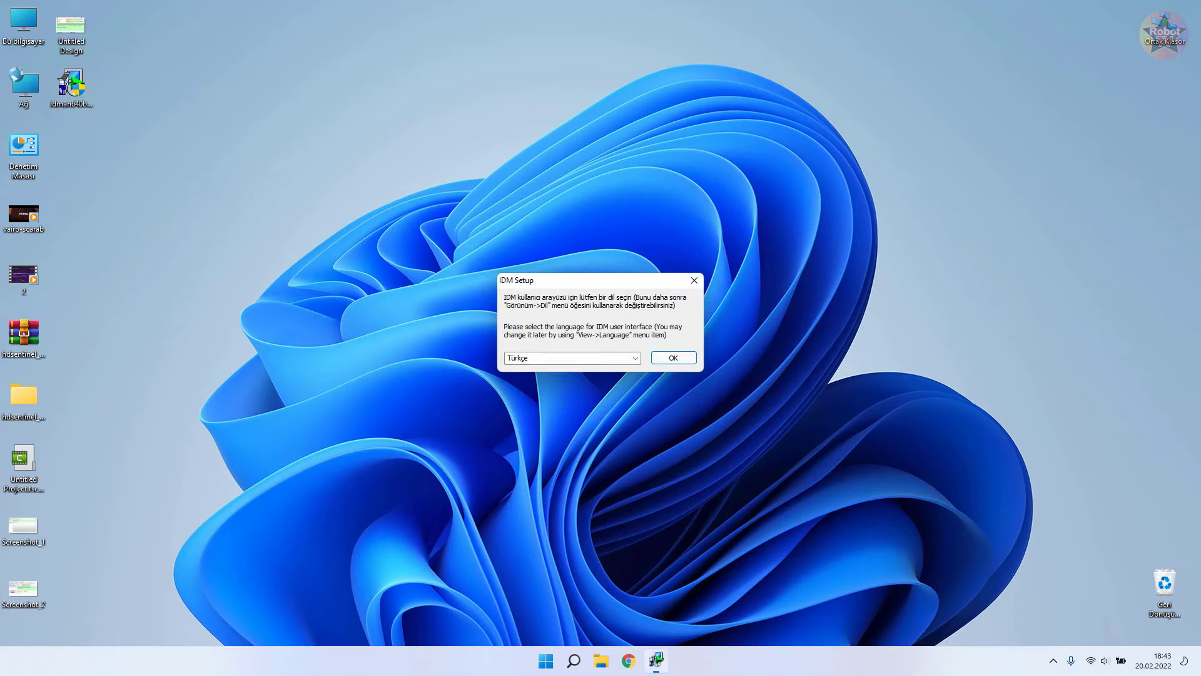
{"action": "left_click", "coordinate": [674, 359]}
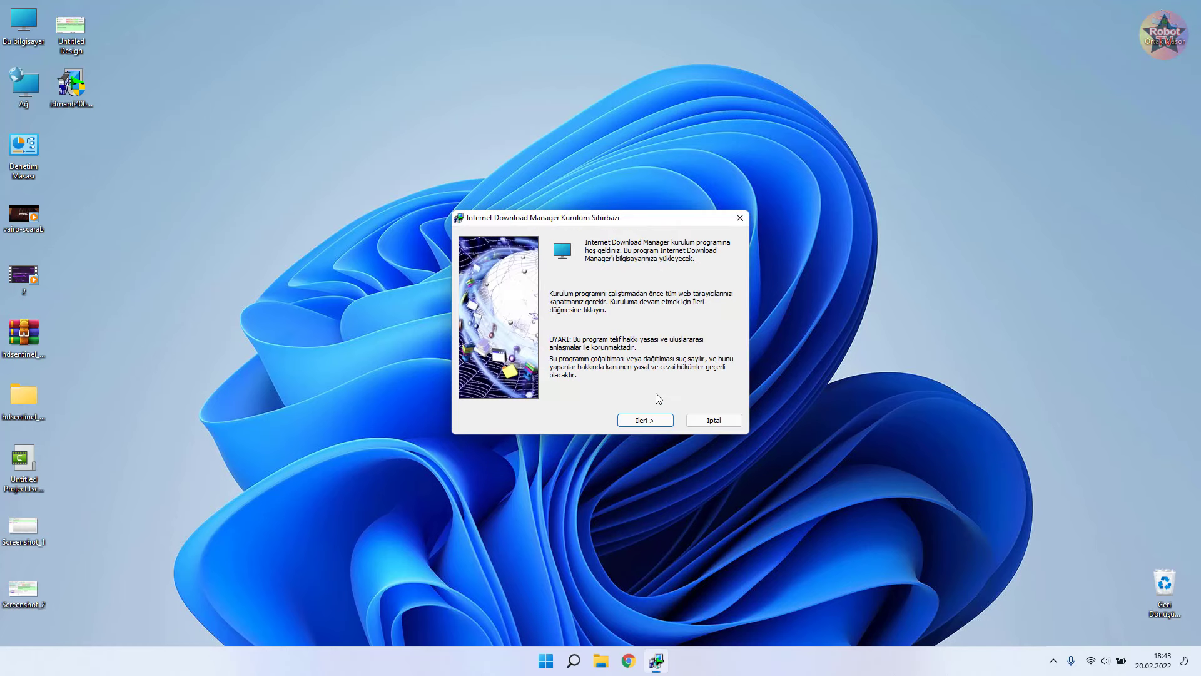
{"action": "left_click", "coordinate": [645, 420]}
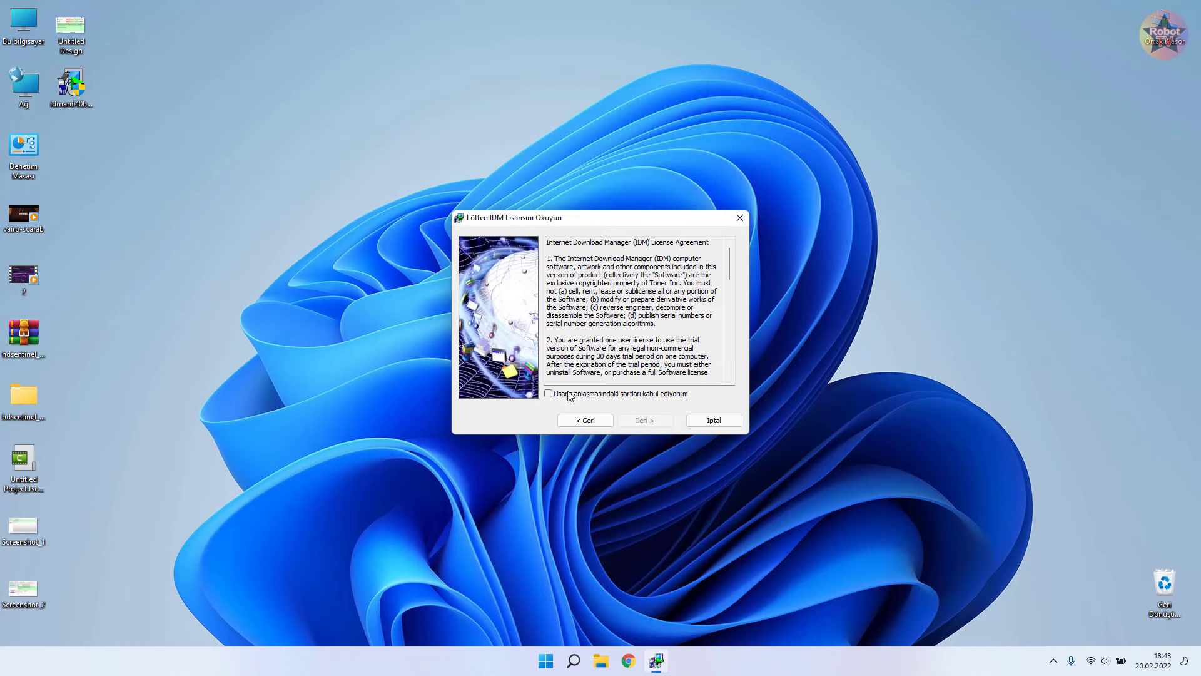
{"action": "left_click", "coordinate": [570, 394]}
{"action": "left_click", "coordinate": [645, 420]}
{"action": "left_click", "coordinate": [651, 420]}
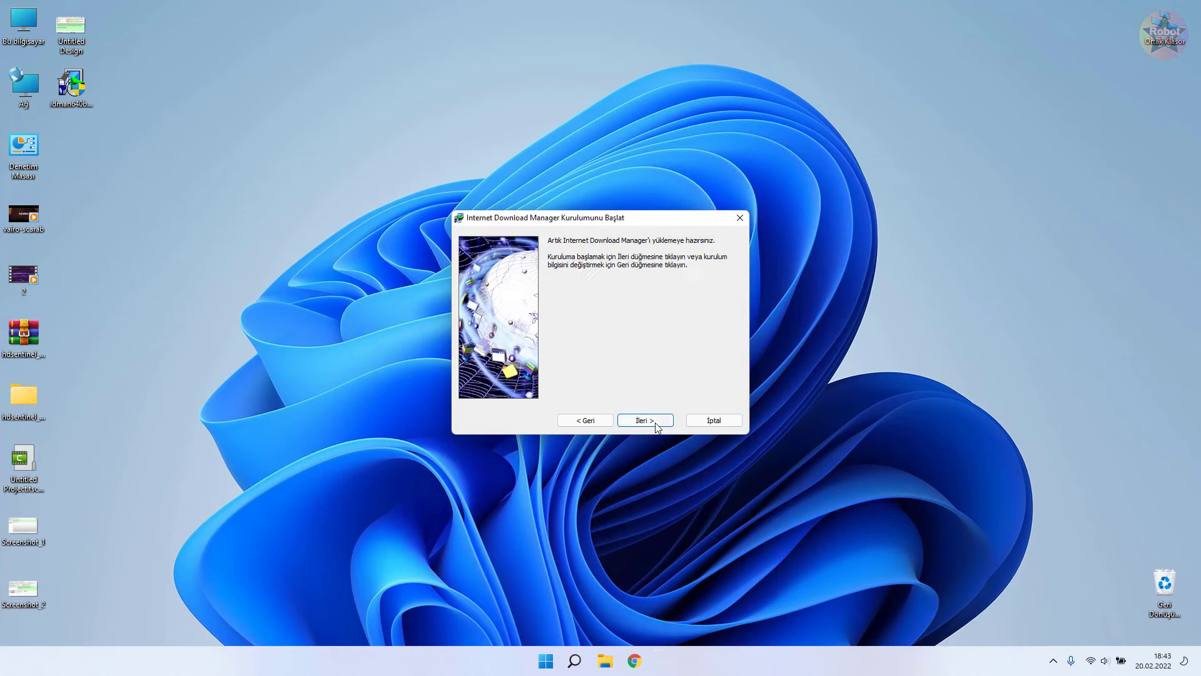
{"action": "left_click", "coordinate": [654, 421]}
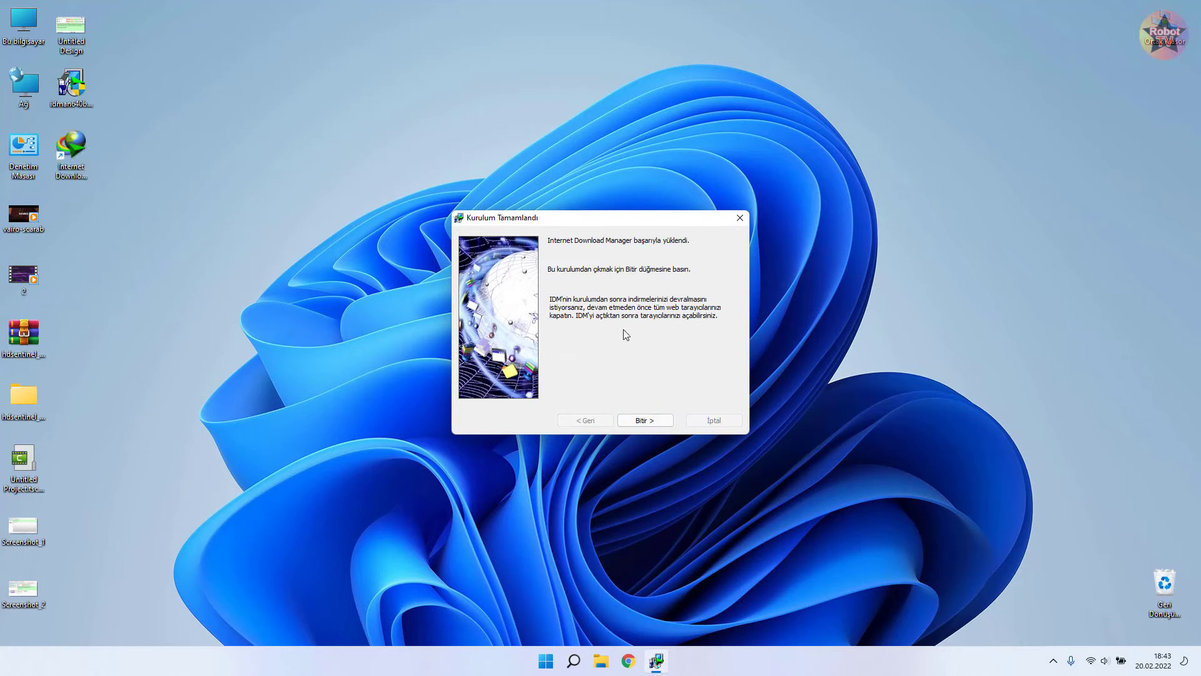
{"action": "left_click", "coordinate": [651, 424]}
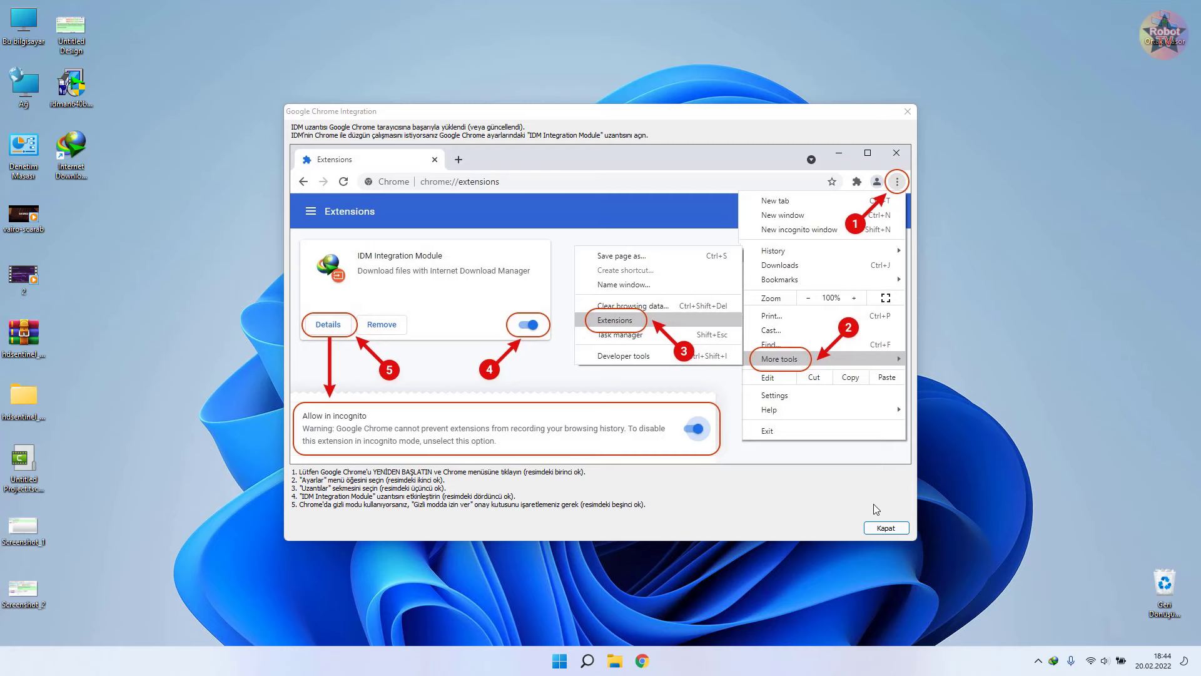
{"action": "left_click", "coordinate": [881, 529]}
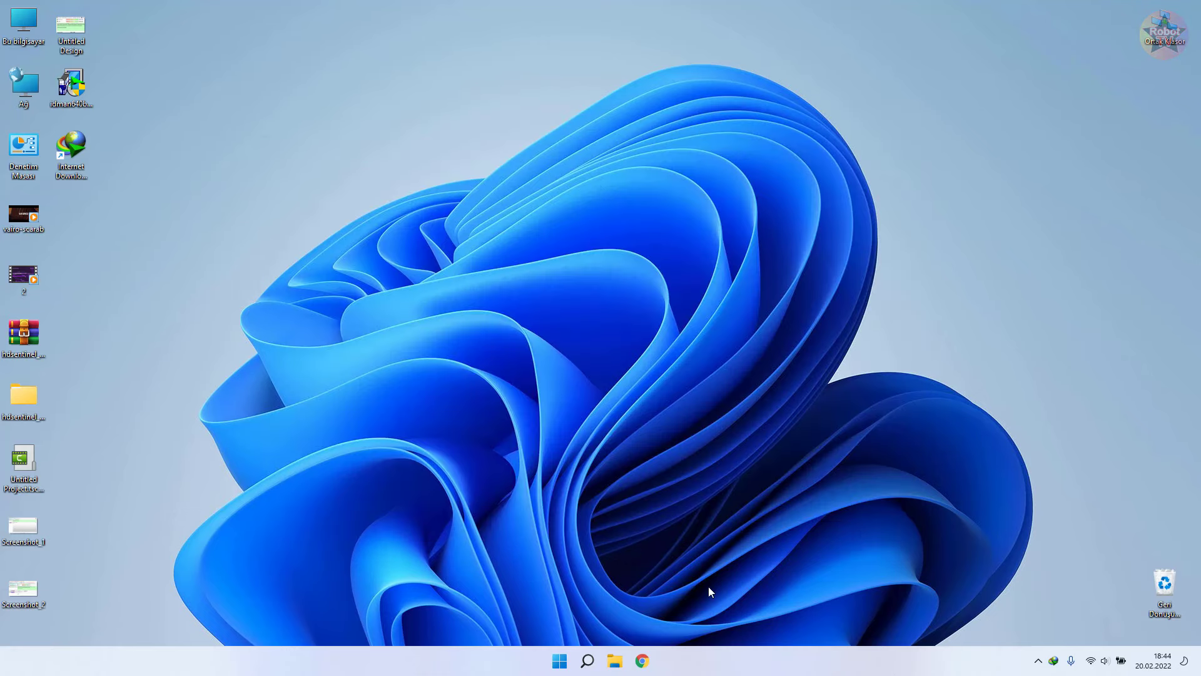
Switch to Chrome, check the installed extensions for IDM Integration Module, and close the extensions and settings tabs
{"action": "left_click", "coordinate": [644, 654]}
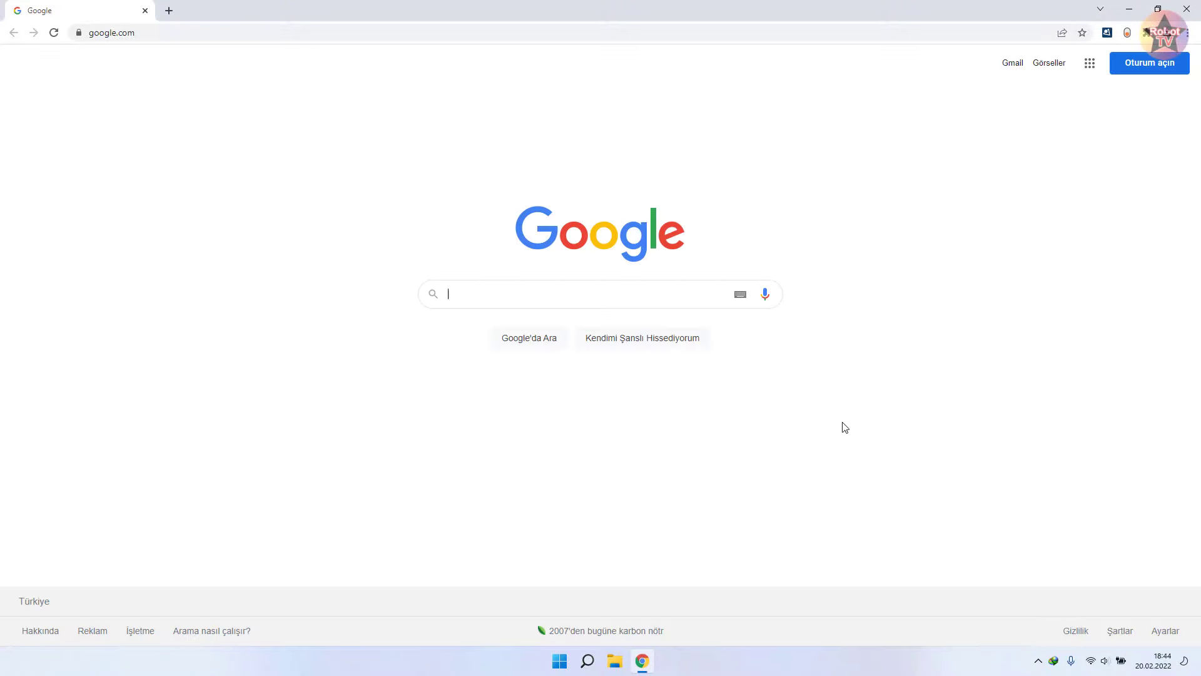
{"action": "left_click", "coordinate": [1188, 33]}
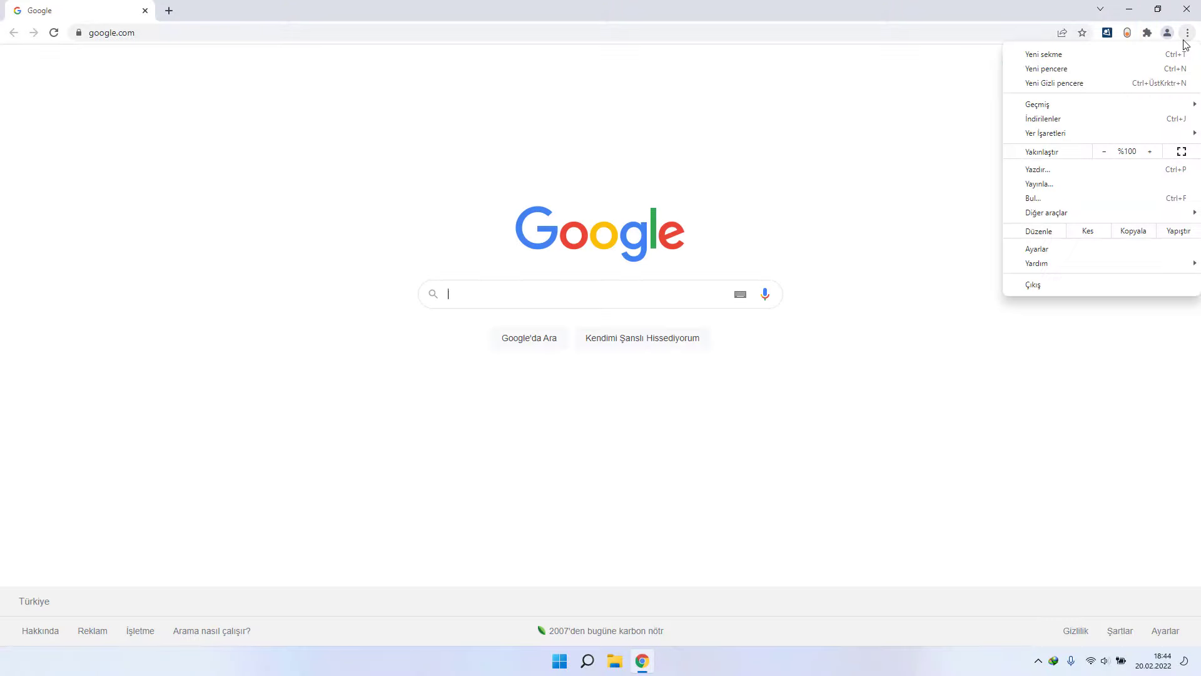
{"action": "left_click", "coordinate": [1054, 244]}
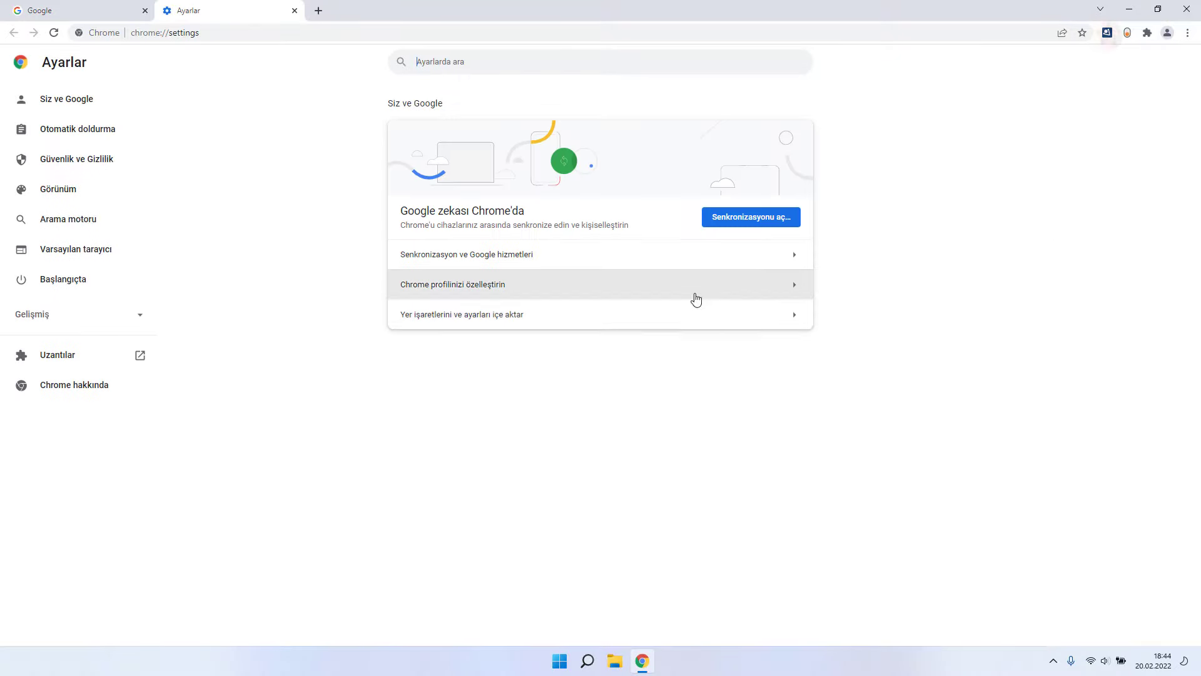
{"action": "left_click", "coordinate": [39, 361]}
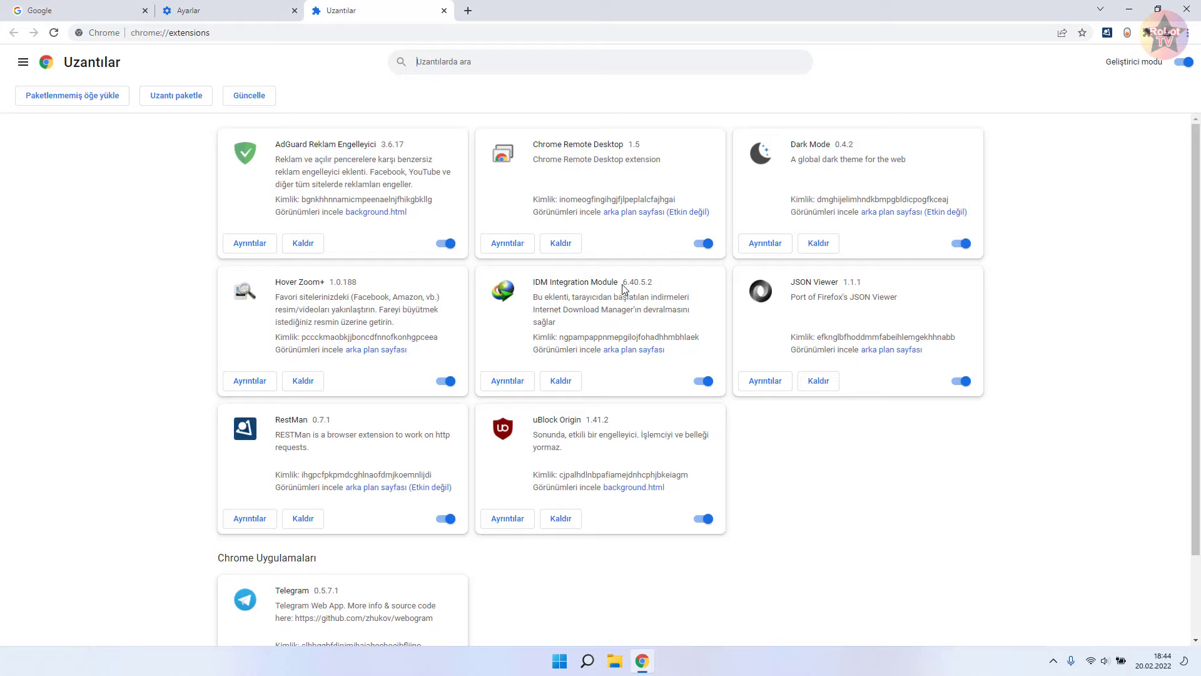
{"action": "left_click", "coordinate": [443, 11]}
{"action": "left_click", "coordinate": [295, 10]}
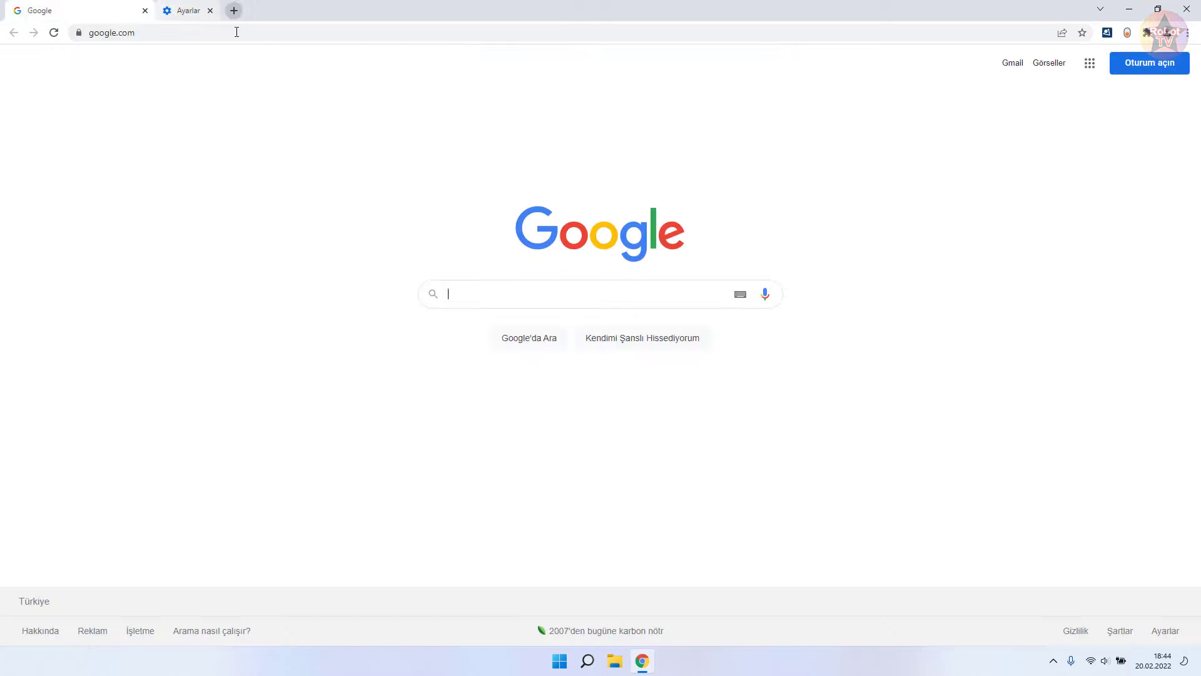
View the IDM Integration Module page in the Chrome Web Store at chrome.google.com/webstore/detail/idm-integration-module/ngpampappnmepgilojfohadhhmbhlaek, and close the browser
{"action": "left_click", "coordinate": [178, 37]}
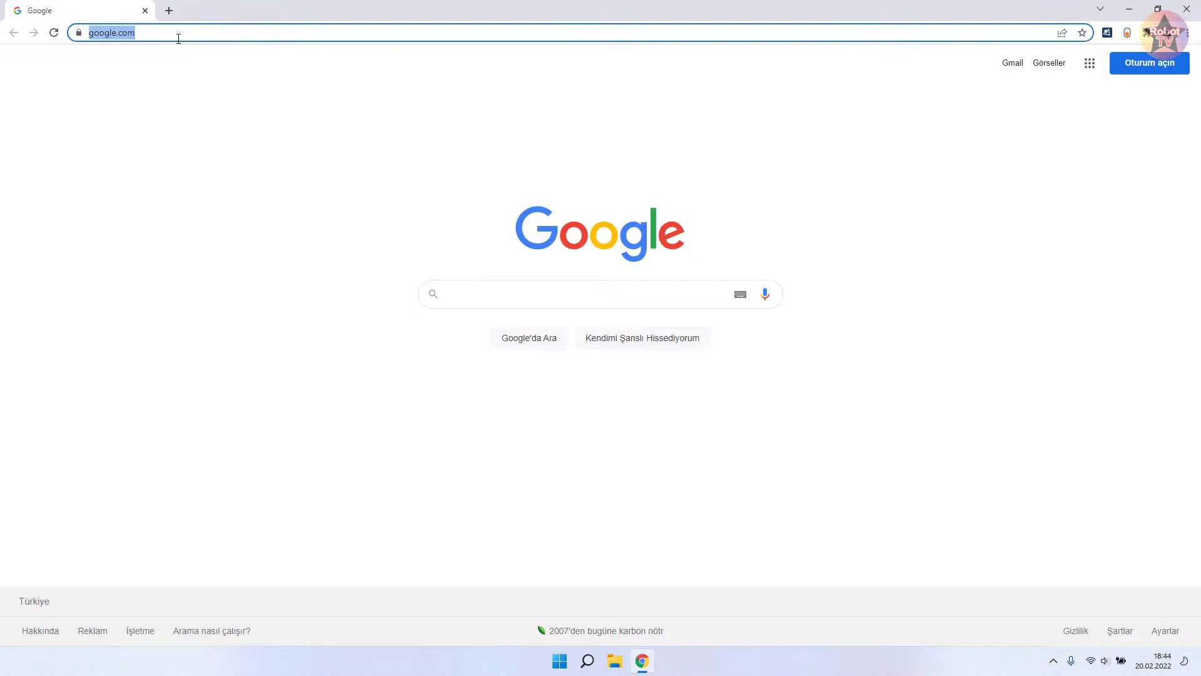
{"action": "left_click", "coordinate": [167, 53]}
{"action": "left_click", "coordinate": [155, 33]}
{"action": "type", "text": "https://chrome.google.com/webstore/detail/idm-integration-module/ngpampappnmepgilojfohadhhmbhlaek"}
{"action": "key", "text": "Return"}
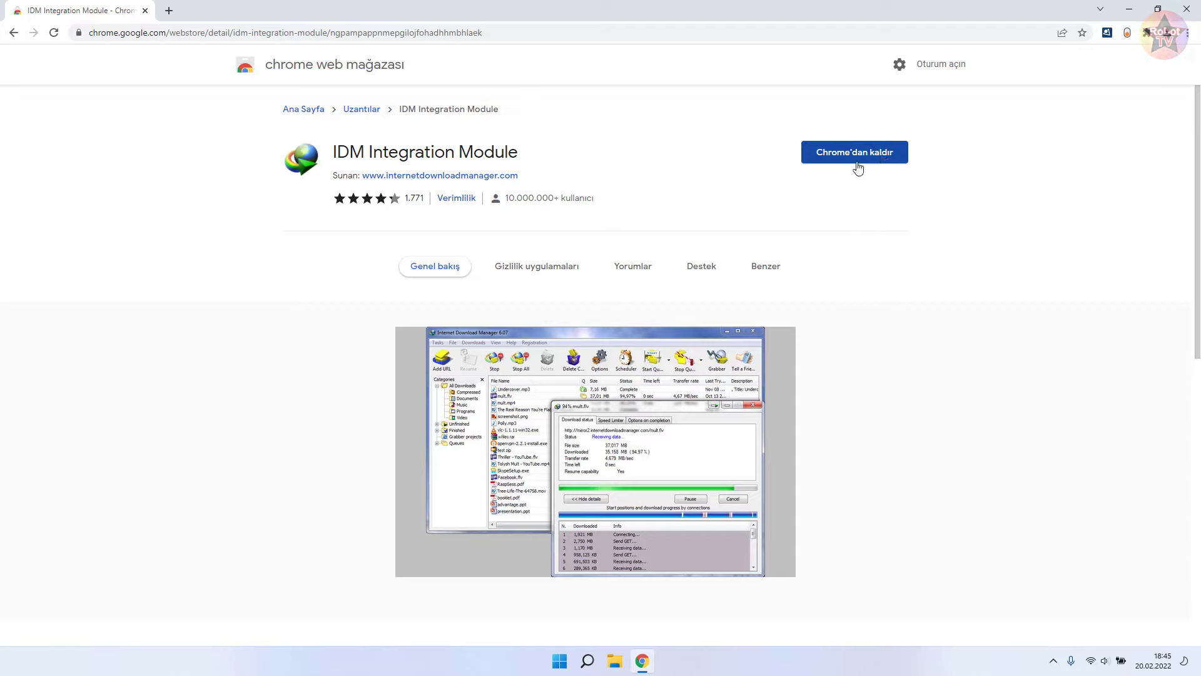
{"action": "left_click", "coordinate": [1194, 6]}
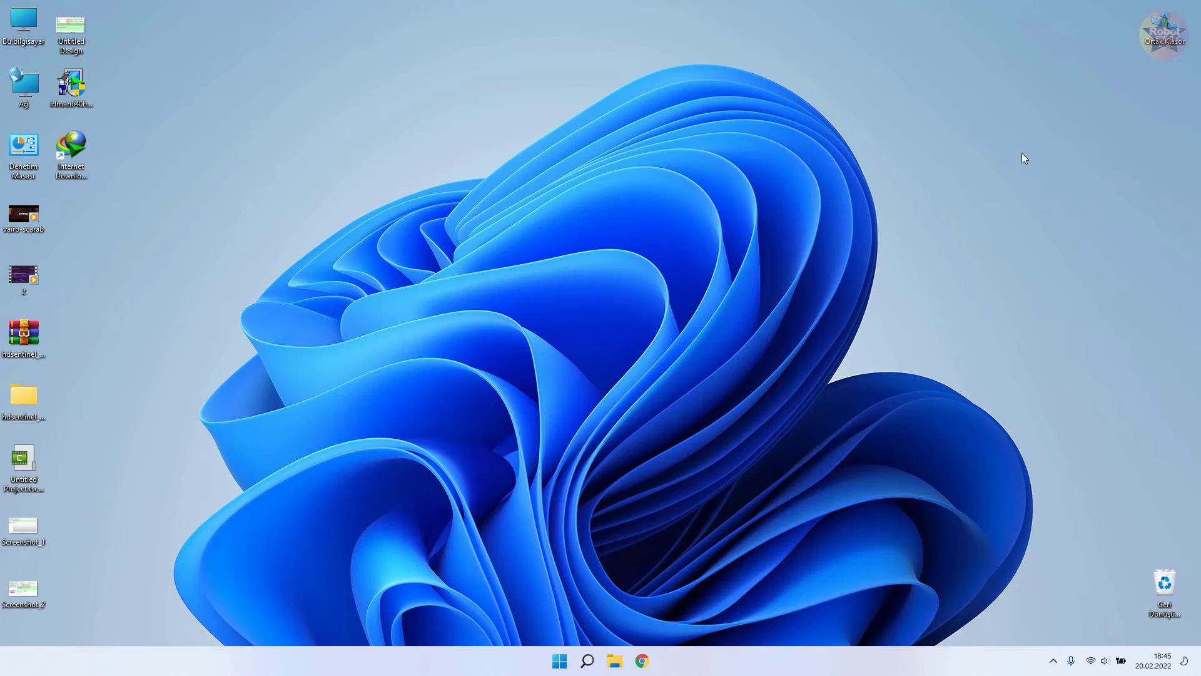
In Chrome, pause the Dailymotion Xfinity Series Daytona video and download its 720p HD version with Internet Download Manager
{"action": "left_click", "coordinate": [642, 661]}
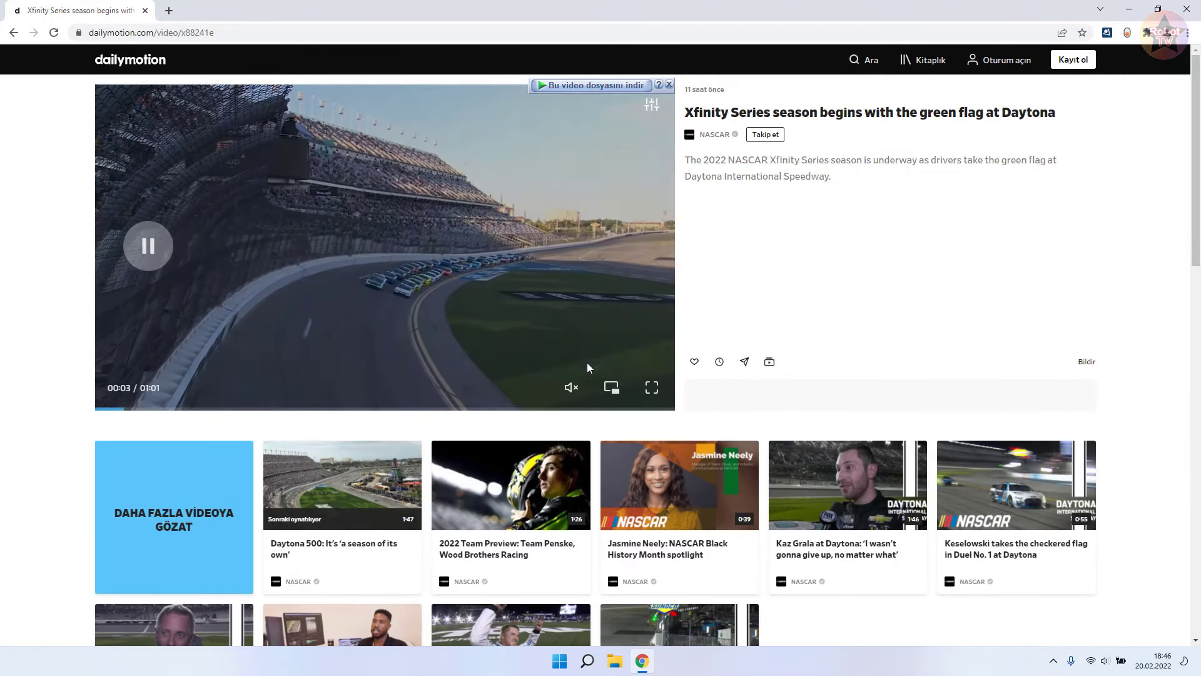
{"action": "left_click", "coordinate": [523, 176]}
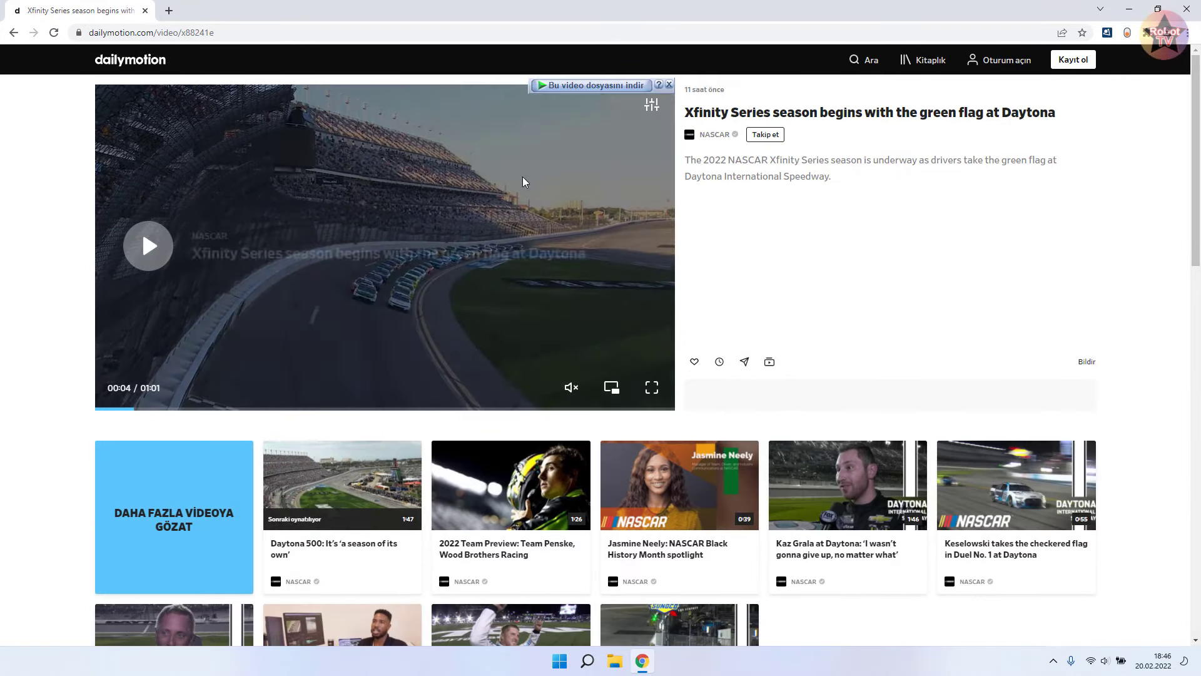
{"action": "left_click", "coordinate": [588, 86]}
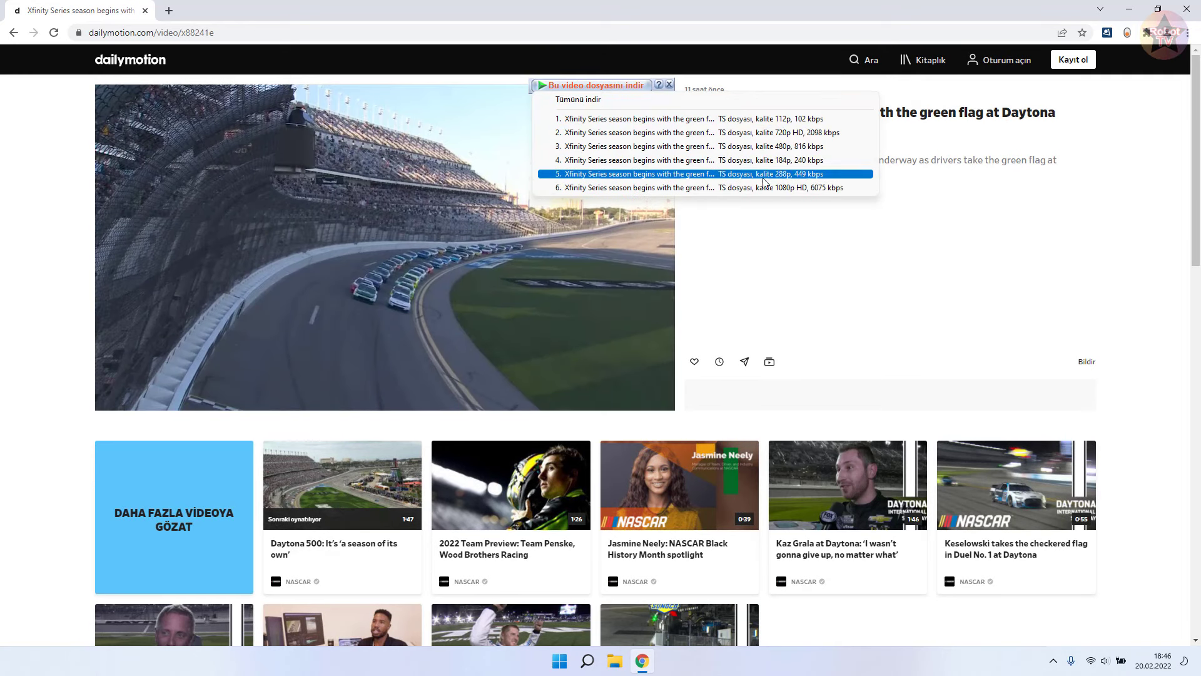
{"action": "left_click", "coordinate": [736, 137]}
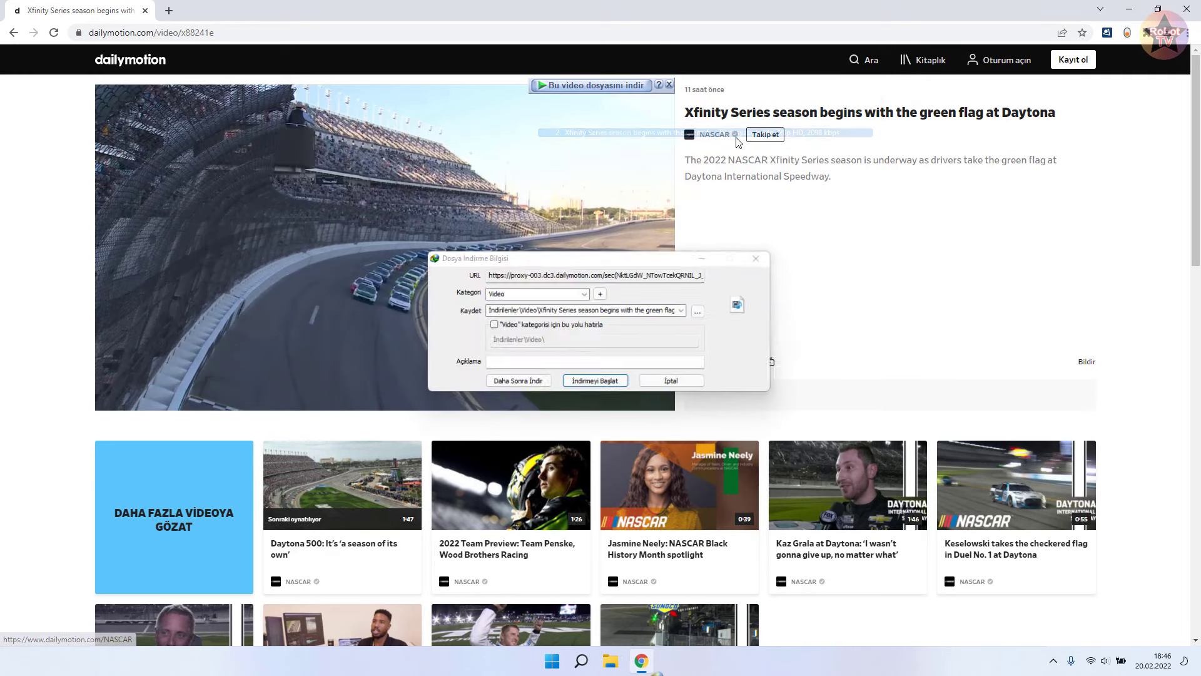
{"action": "left_click", "coordinate": [591, 381]}
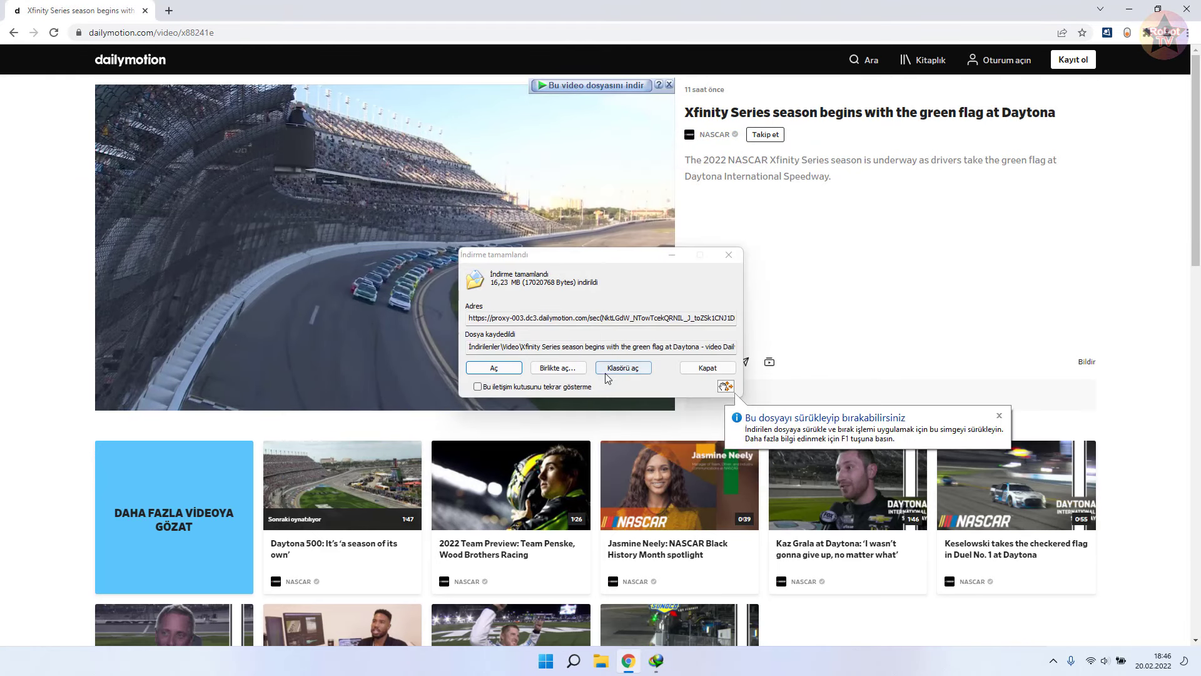
Open the downloaded video's folder, play the file and pause playback
{"action": "left_click", "coordinate": [621, 373]}
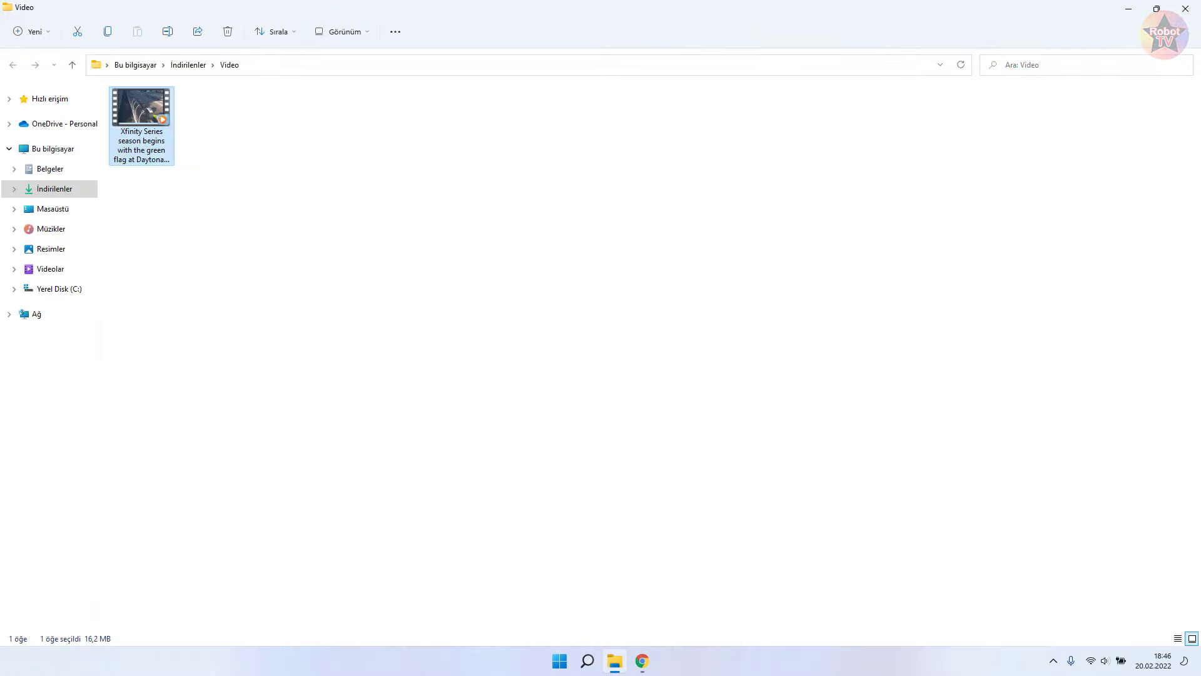
{"action": "key", "text": "Return"}
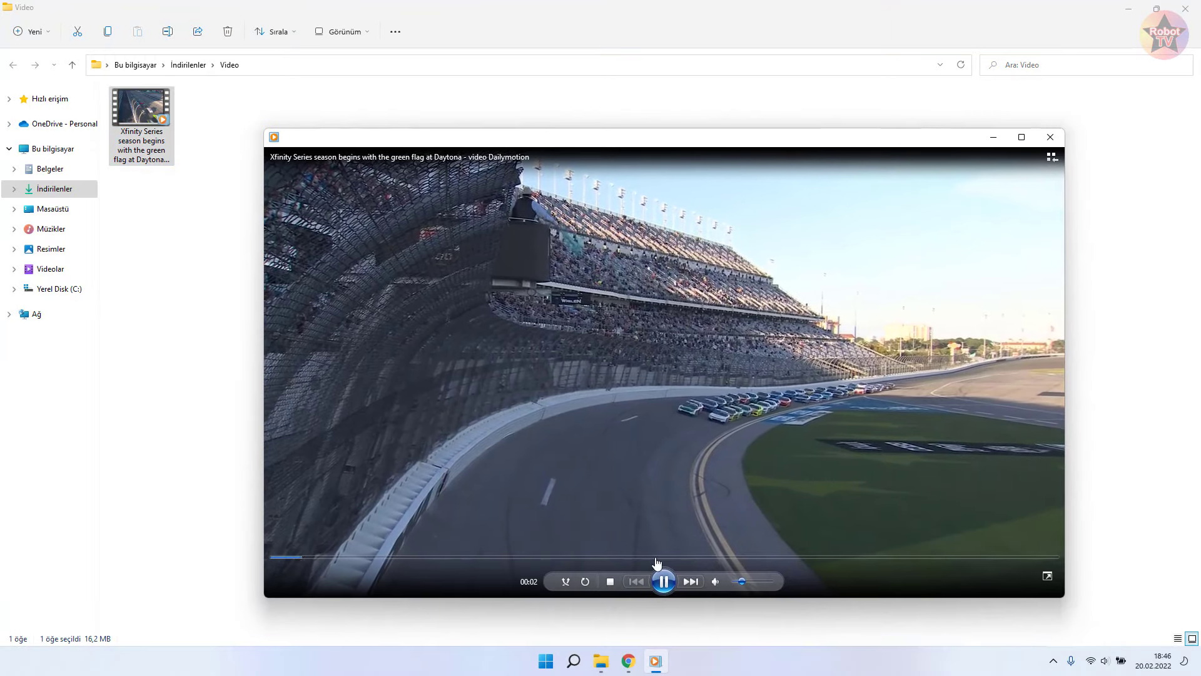
{"action": "left_click", "coordinate": [664, 582]}
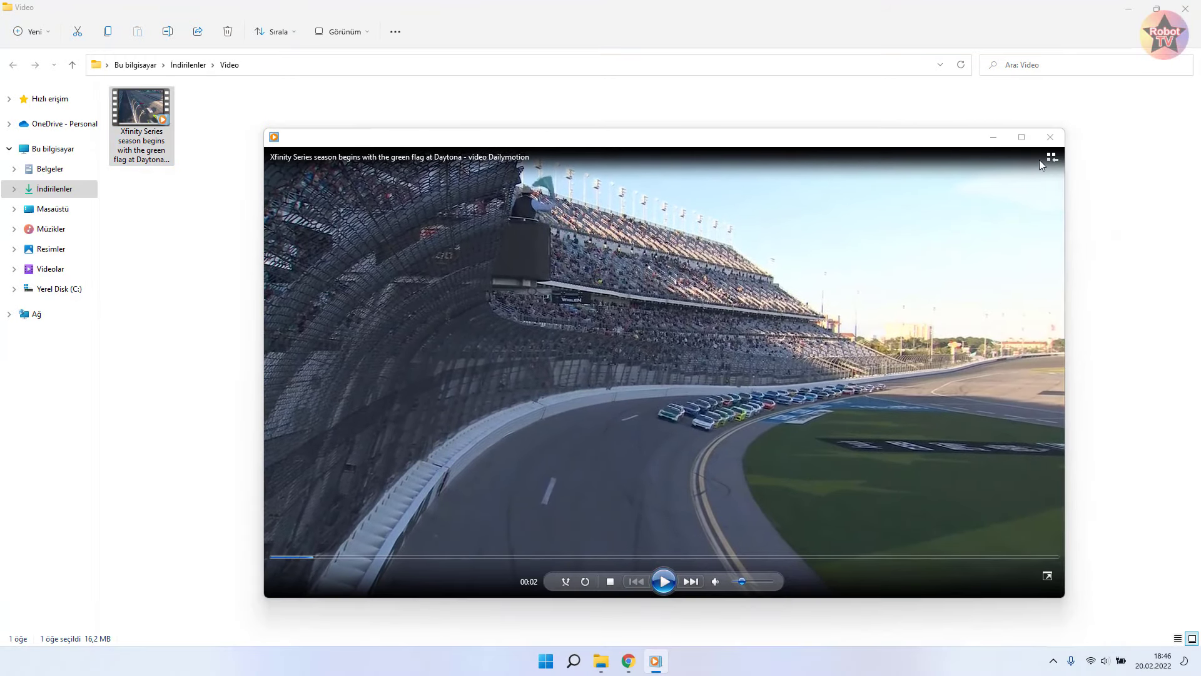